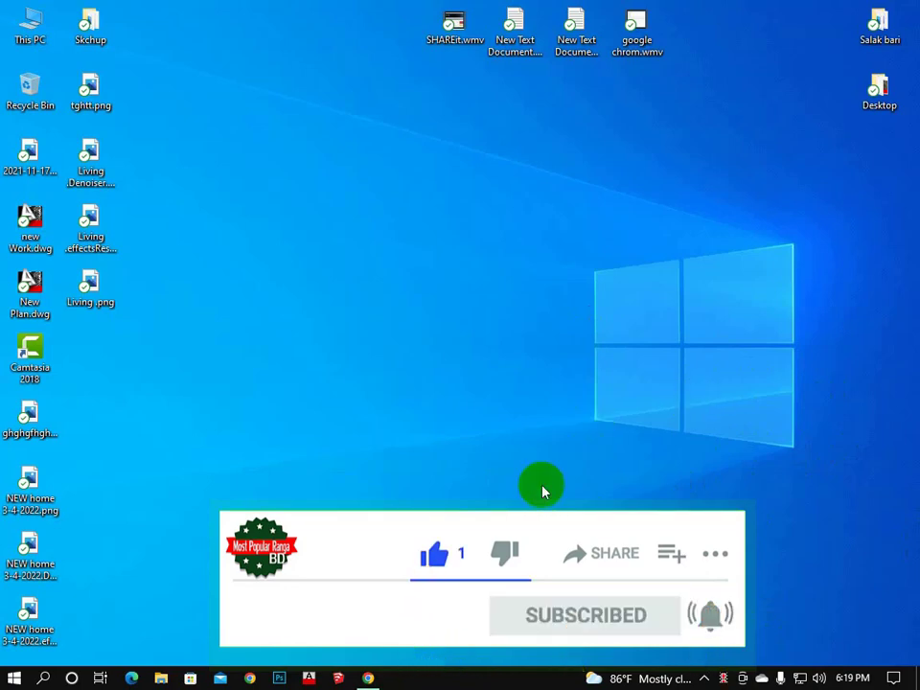
- Switch to Chrome and search Google for "rufus download" in a new tab
click(370, 677)
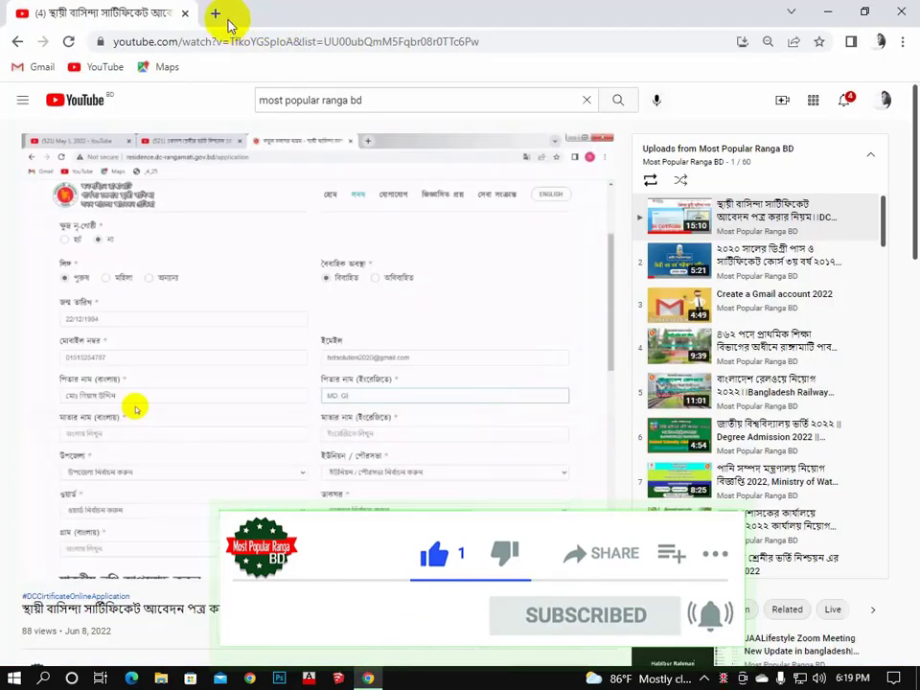
click(217, 14)
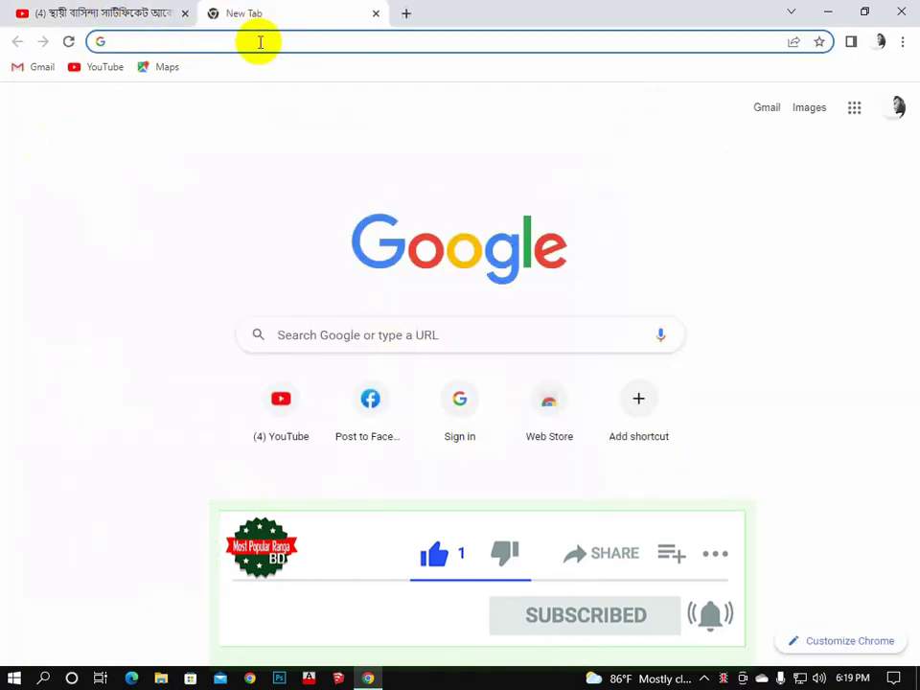
click(260, 41)
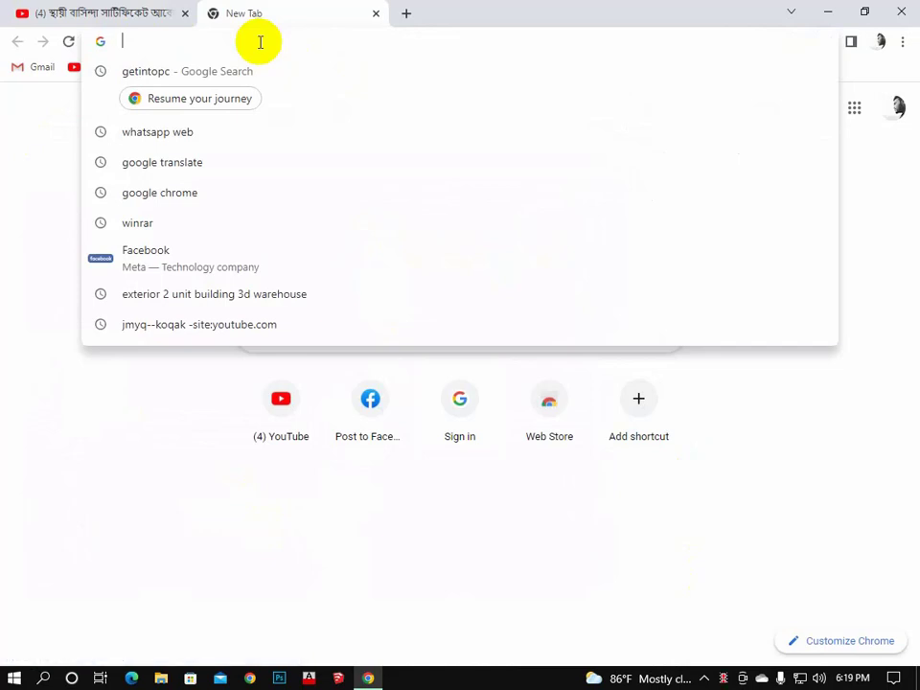
text(r)
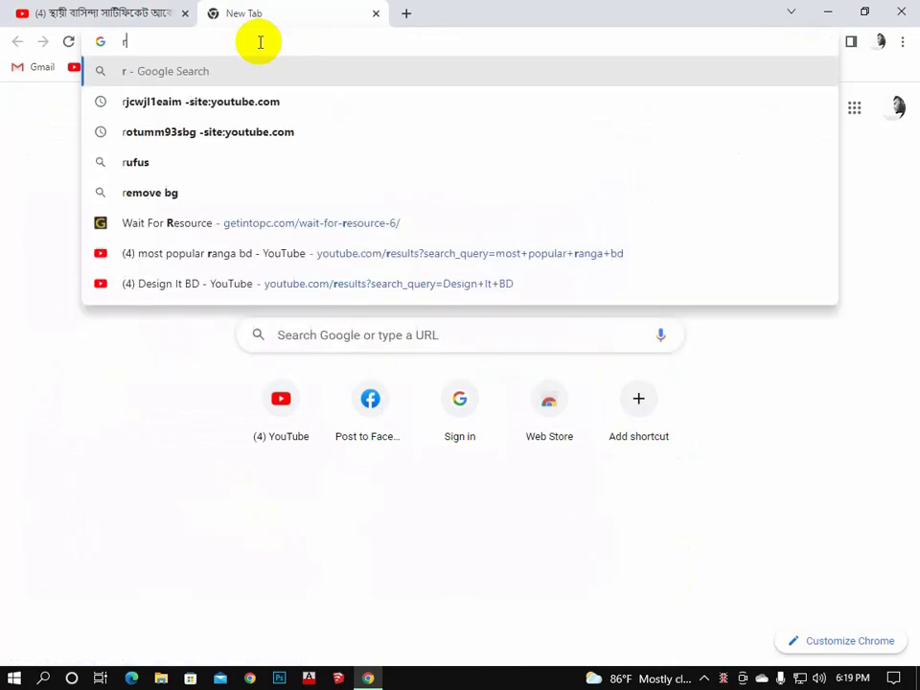
text(uf)
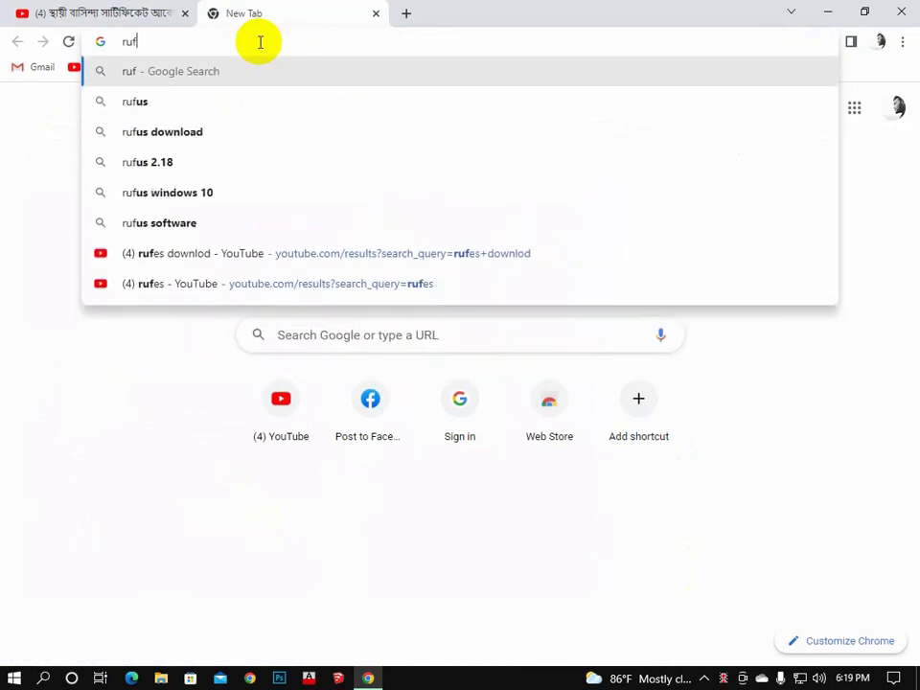
key(Down)
key(Down)
key(Return)
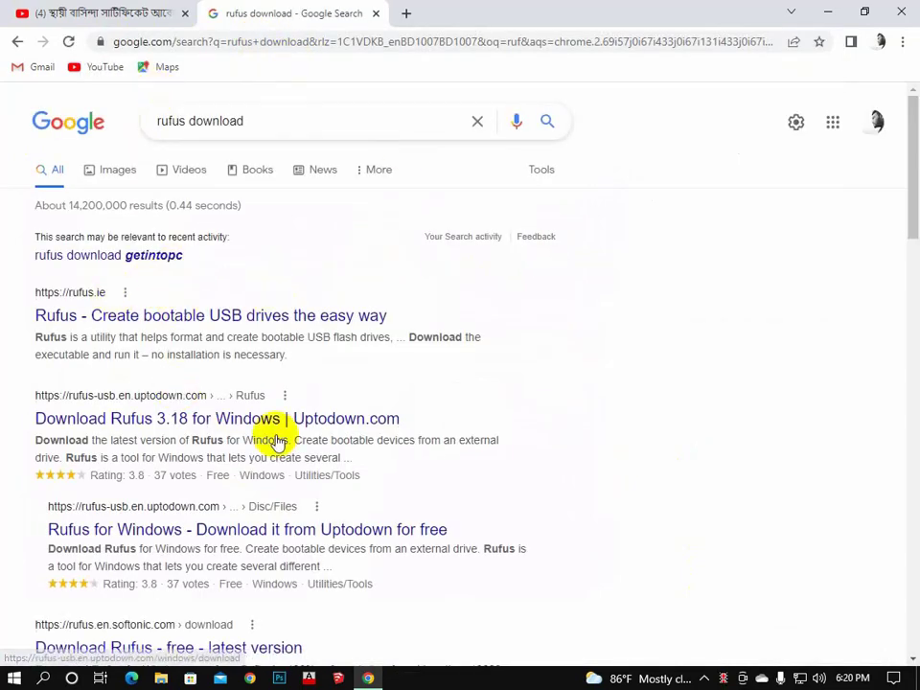
- Open the rufus.ie search result in a separate tab and switch to it
scroll(250, 253, down, 3)
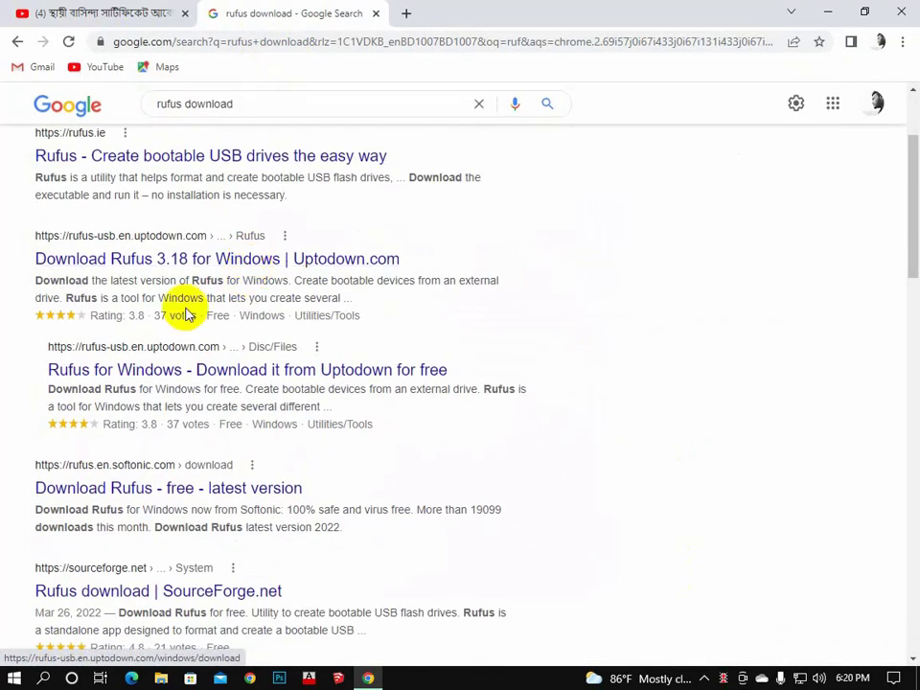
scroll(14, 250, up, 2)
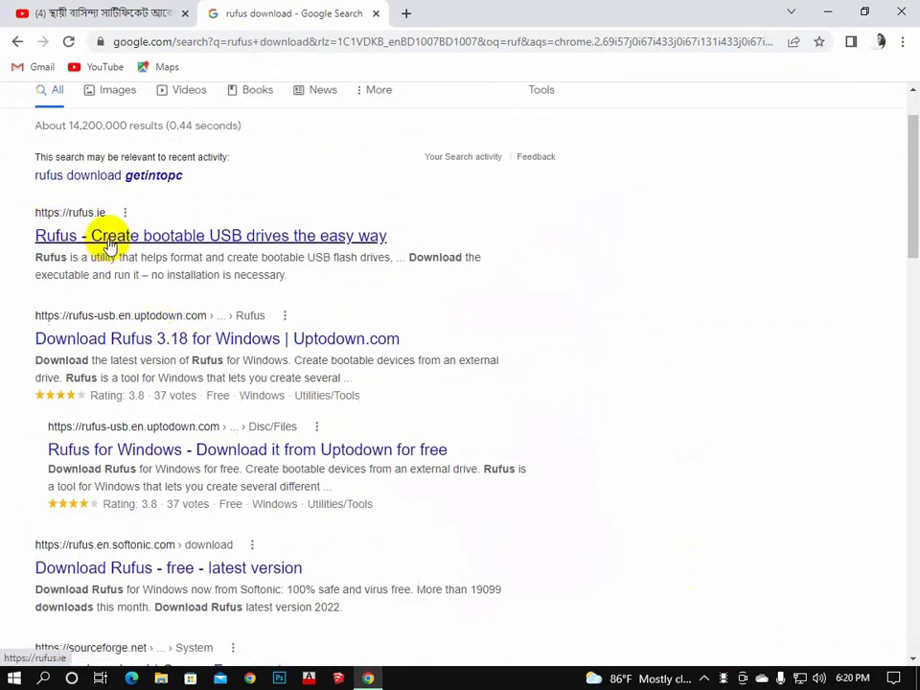
middle_click(108, 243)
click(480, 11)
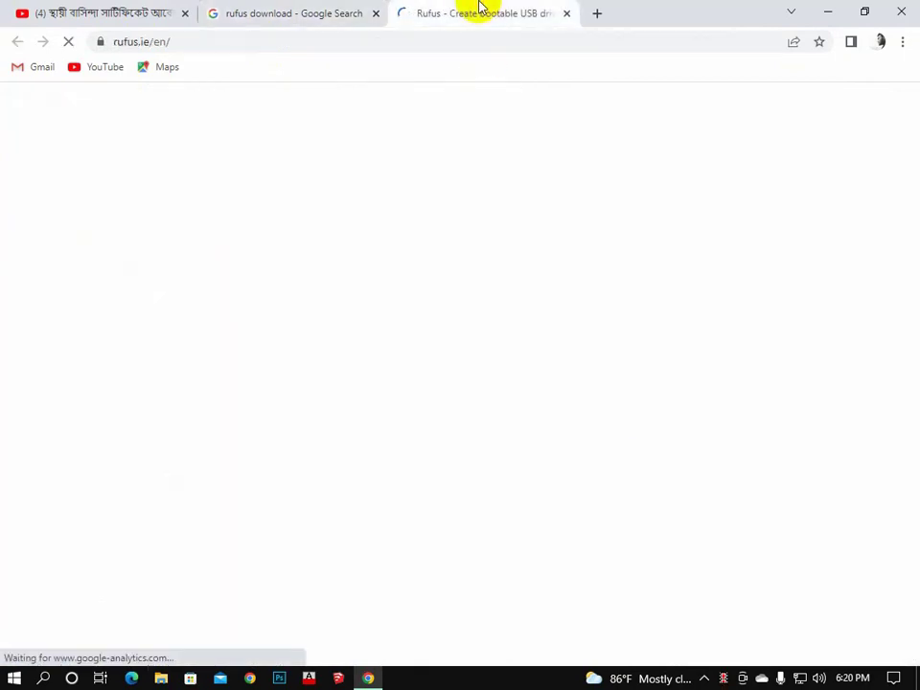
- Download the standard Rufus 3.18 executable from the page's Download section and dismiss the advertisement
scroll(419, 304, down, 3)
scroll(419, 305, down, 9)
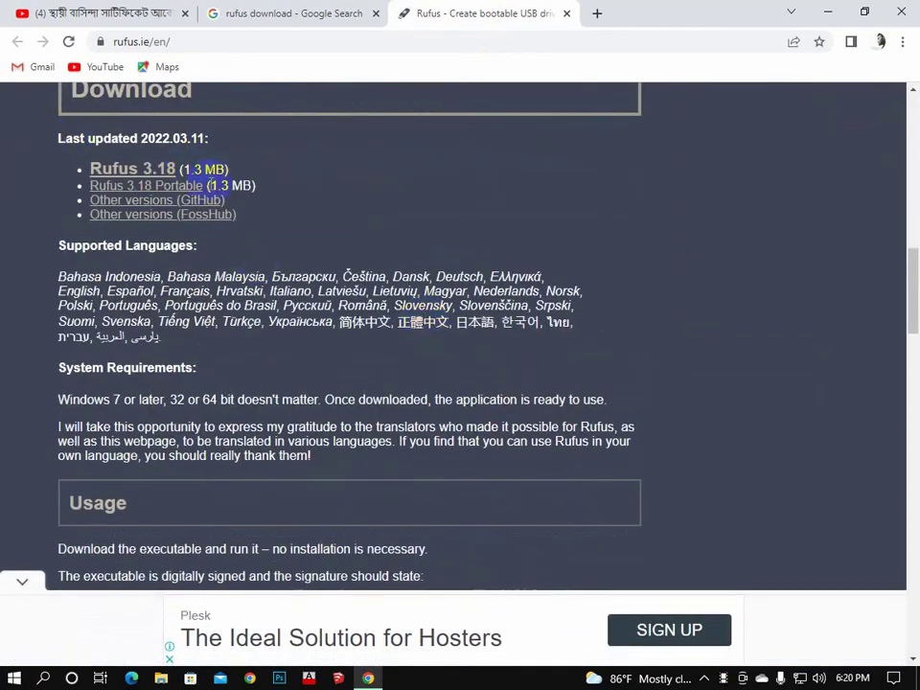
scroll(239, 236, down, 14)
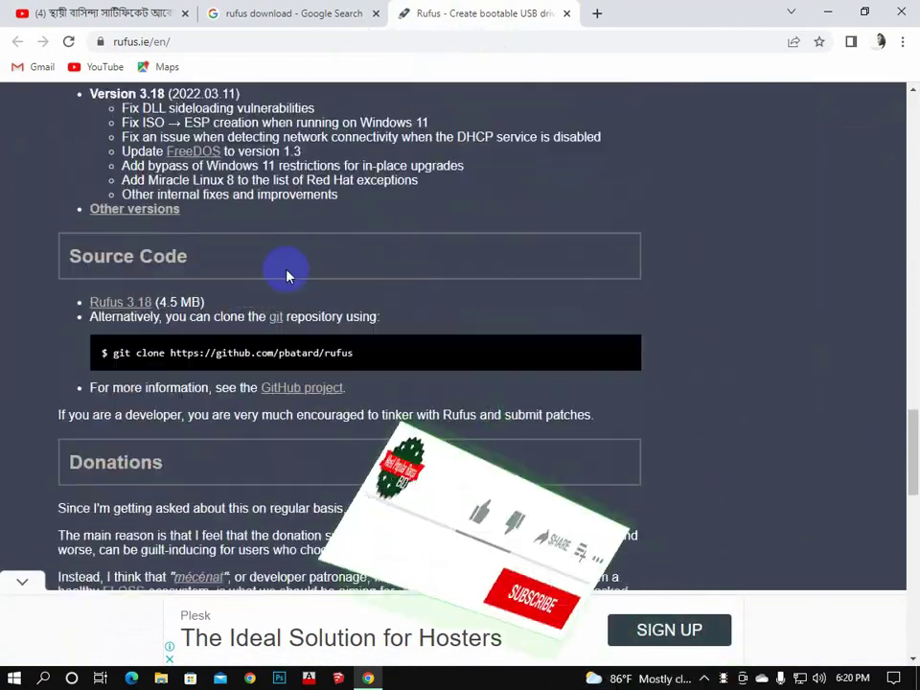
scroll(197, 252, down, 12)
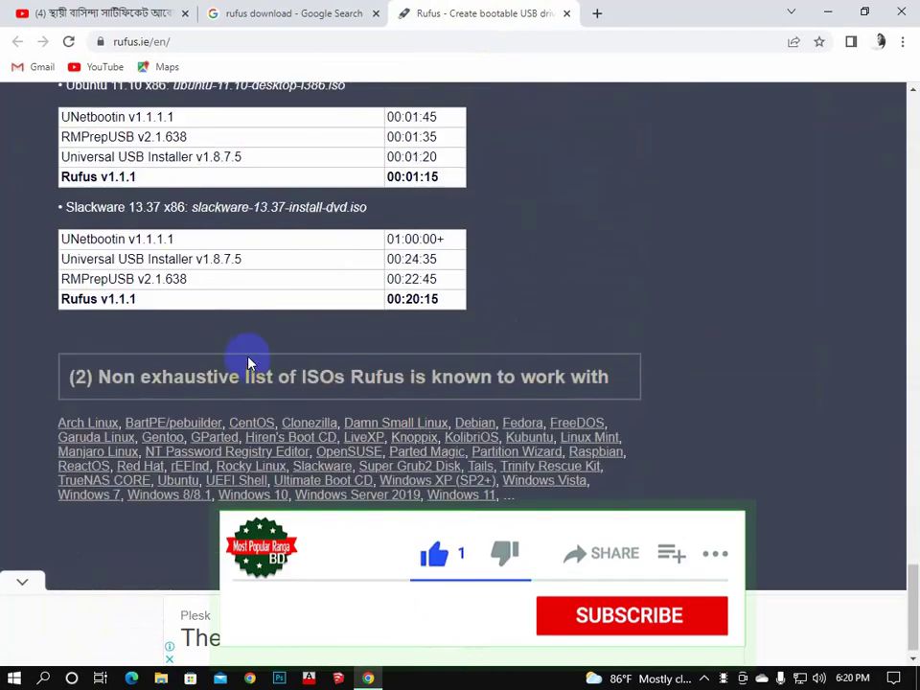
scroll(302, 280, down, 2)
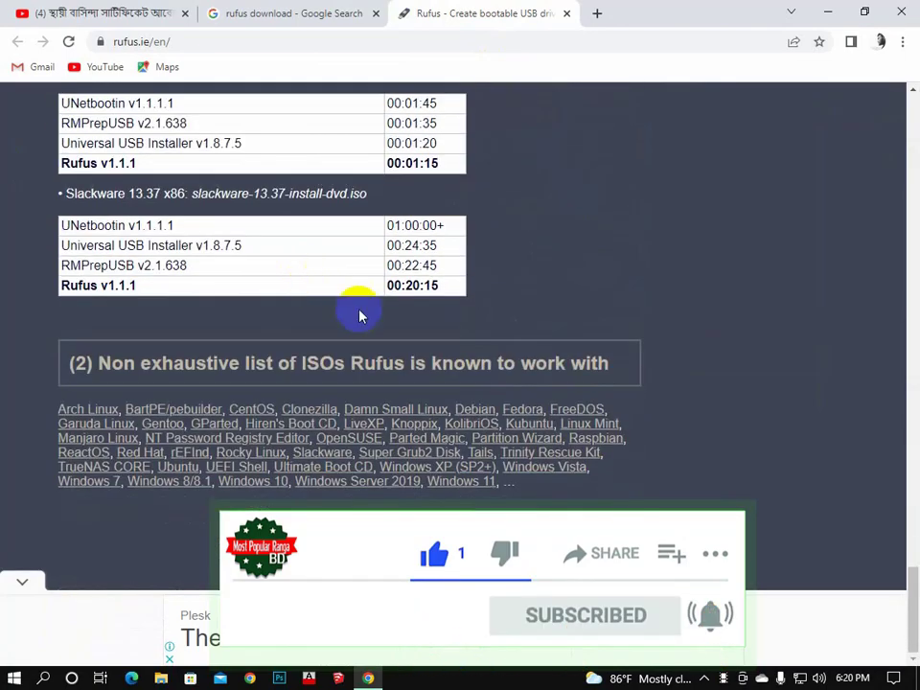
scroll(493, 388, up, 7)
scroll(493, 388, up, 20)
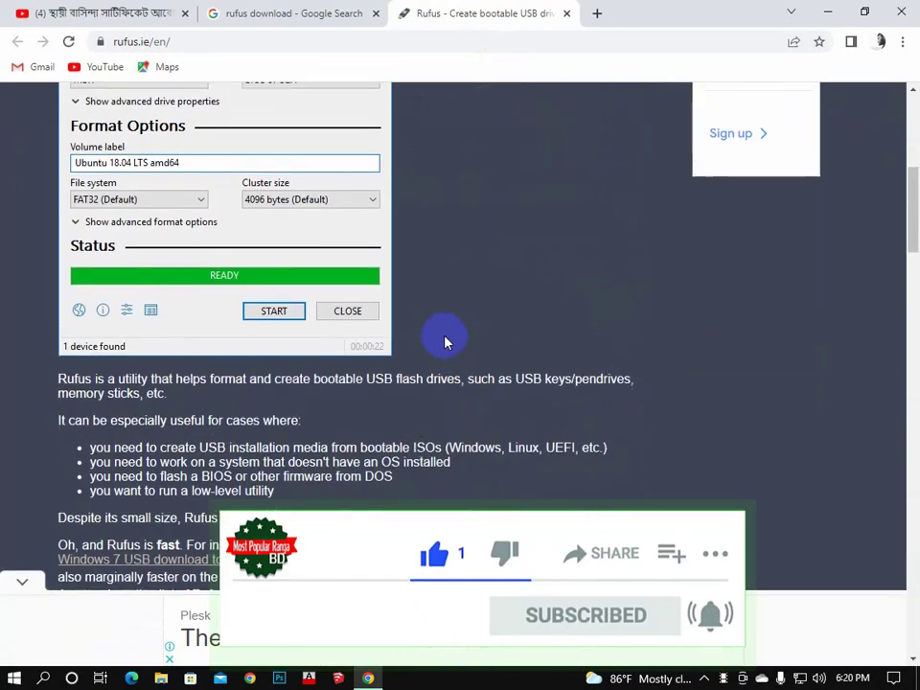
scroll(412, 341, down, 9)
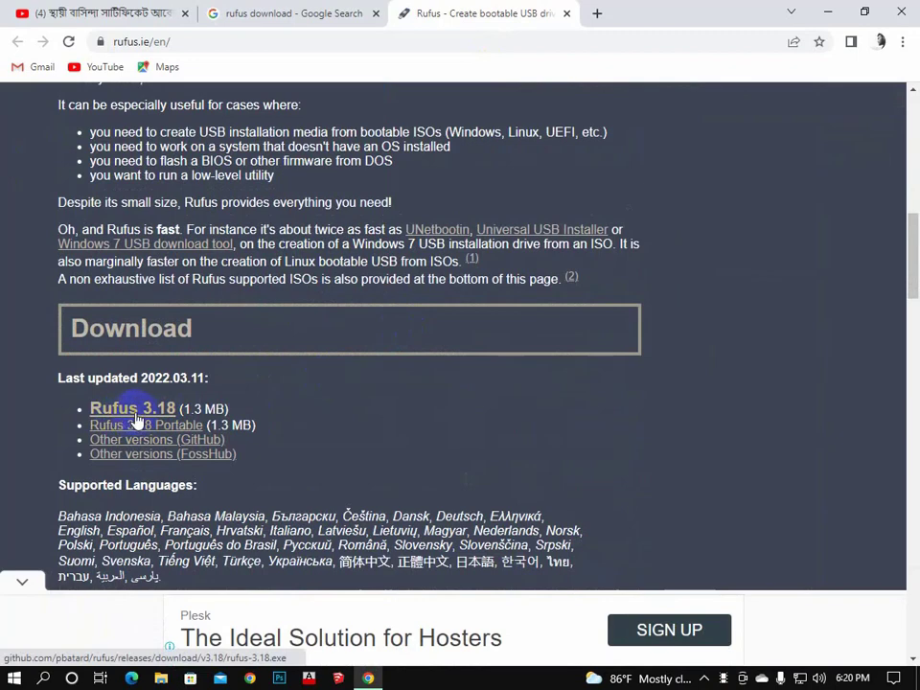
click(146, 418)
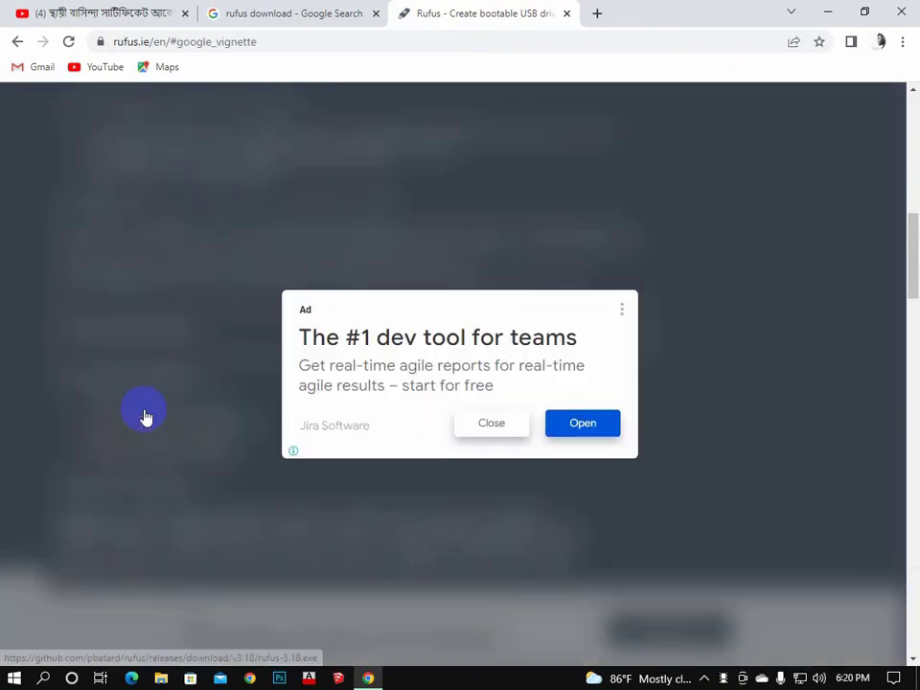
click(489, 425)
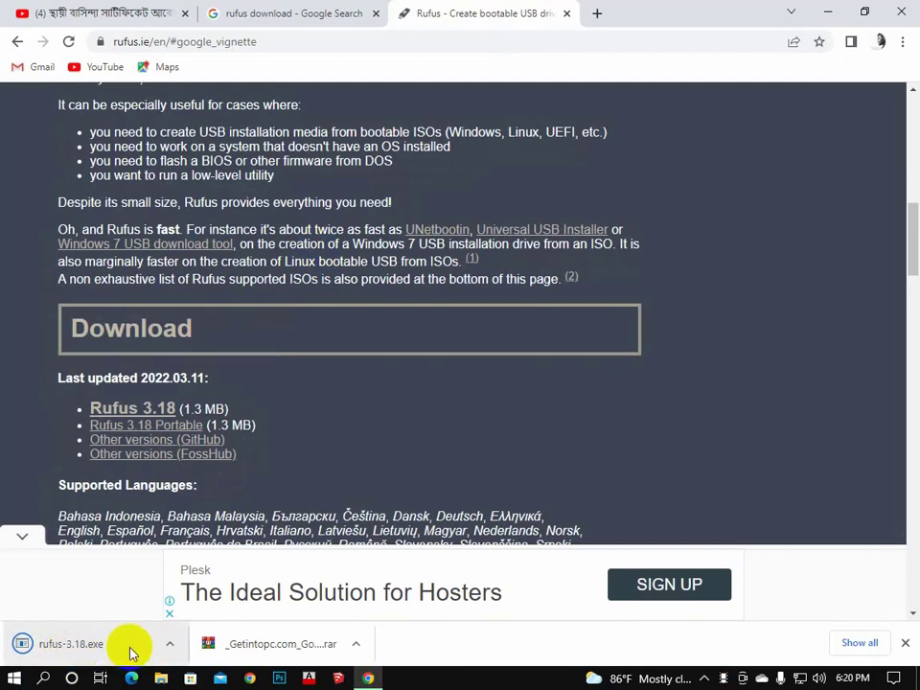
- Locate the downloaded rufus-3.18.exe in its folder, run it, and minimize the folder and browser windows
click(169, 644)
click(201, 590)
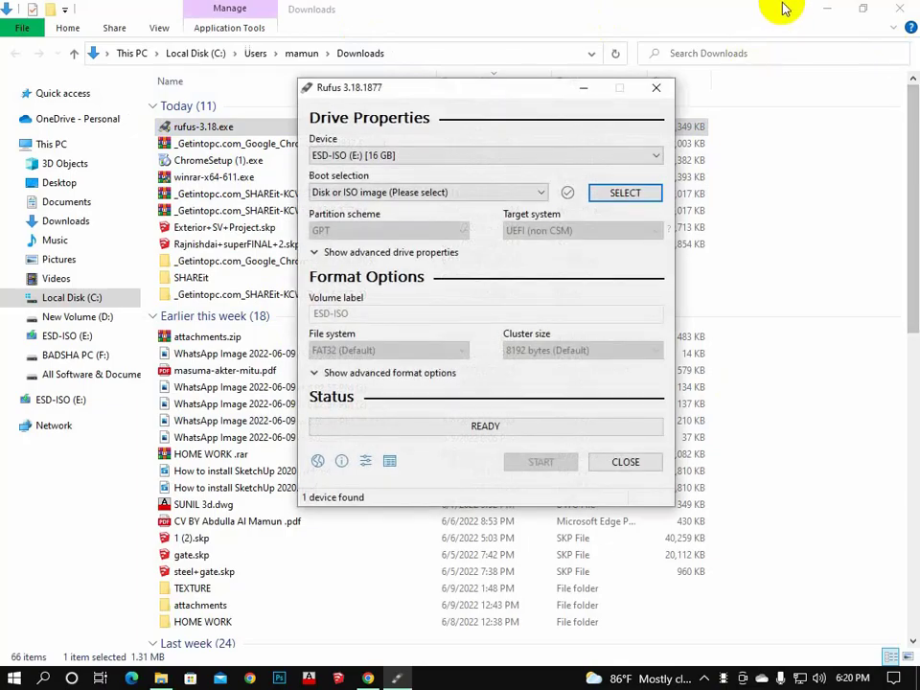
click(838, 8)
click(849, 8)
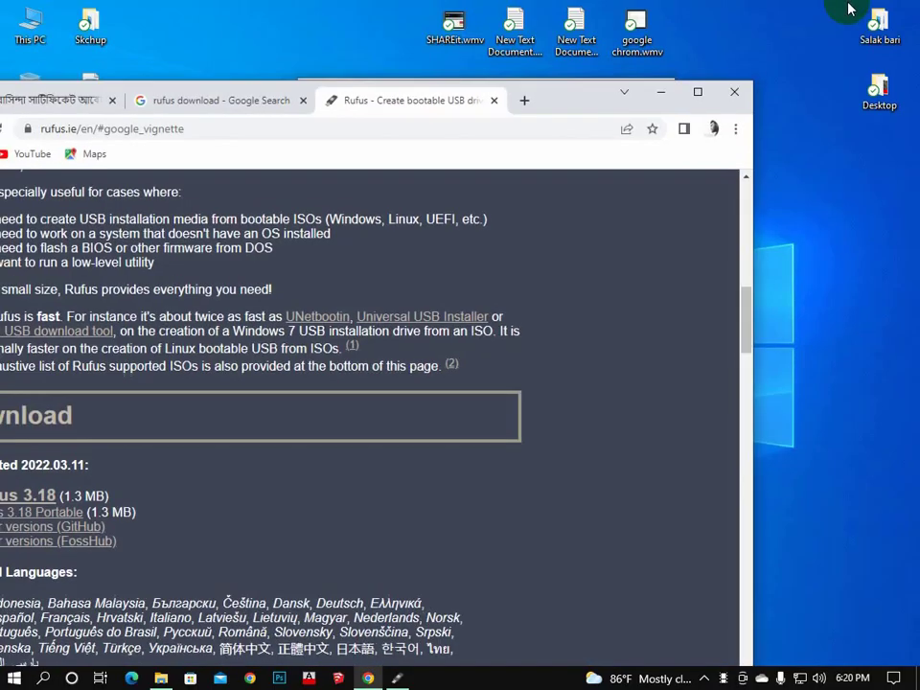
click(660, 92)
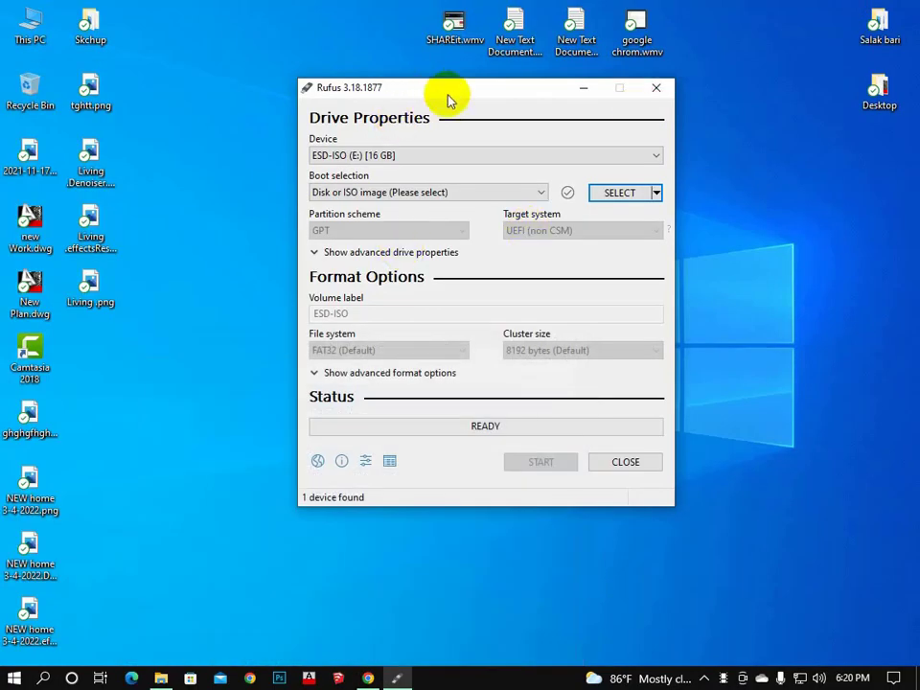
mouse_move(450, 99)
mouse_down()
mouse_move(417, 106)
mouse_move(439, 107)
mouse_up()
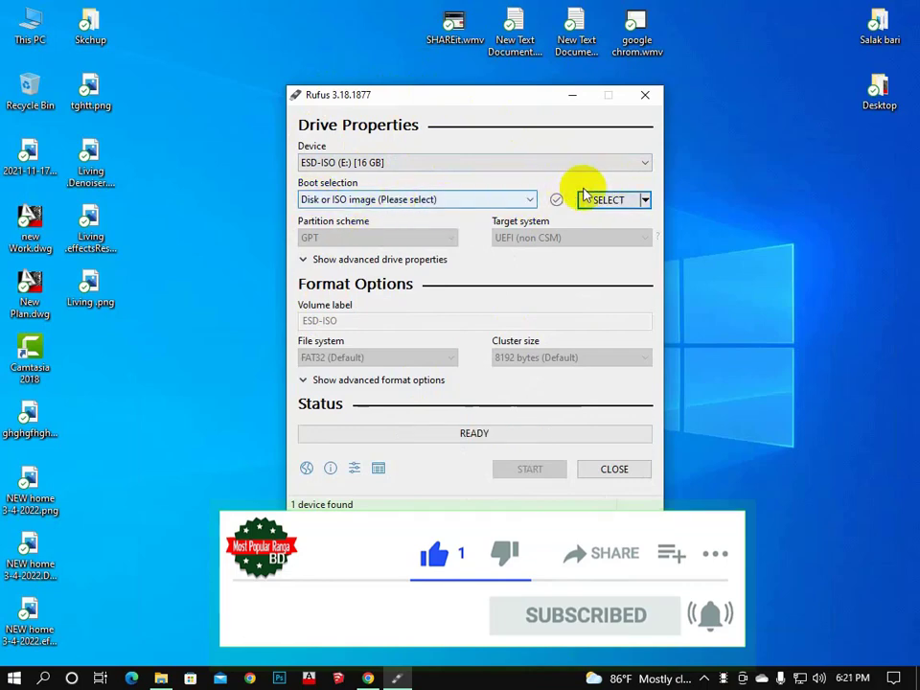
- Start choosing a boot image in Rufus and browse to the "windows 10 file sutap" folder inside All Software
click(606, 201)
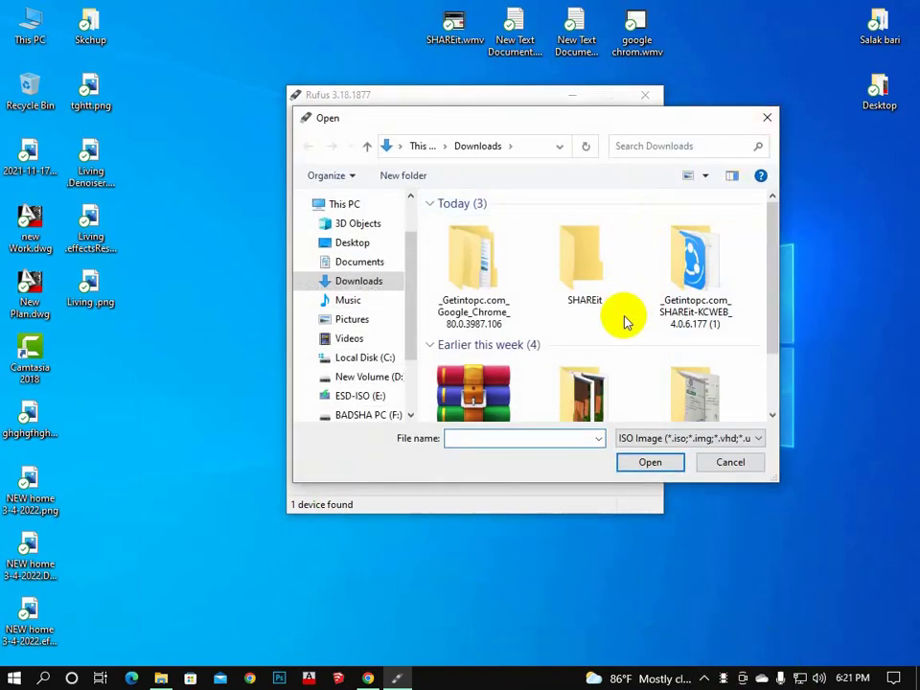
scroll(621, 321, down, 2)
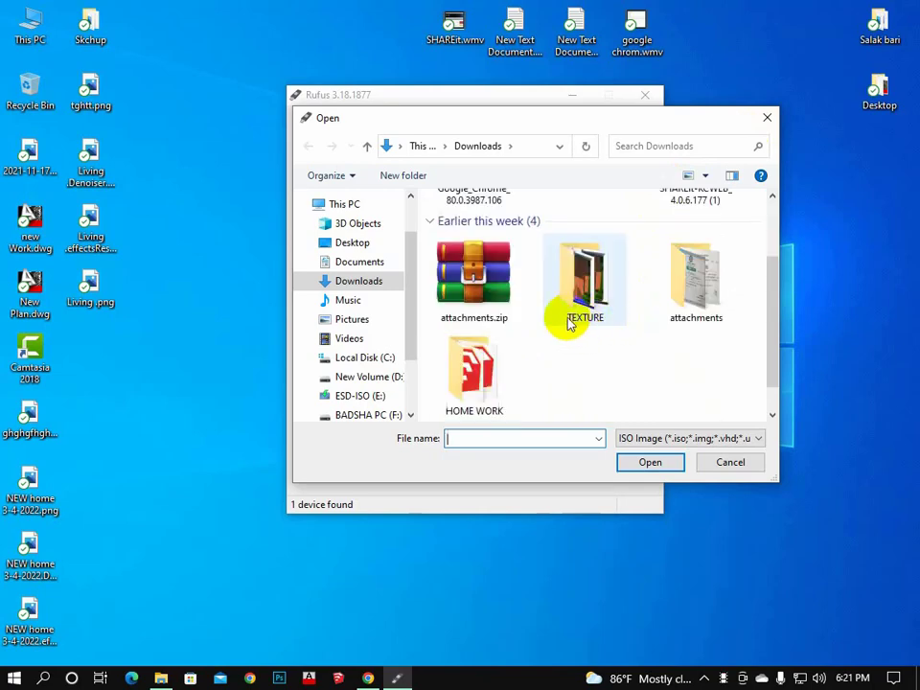
scroll(569, 322, up, 2)
click(537, 146)
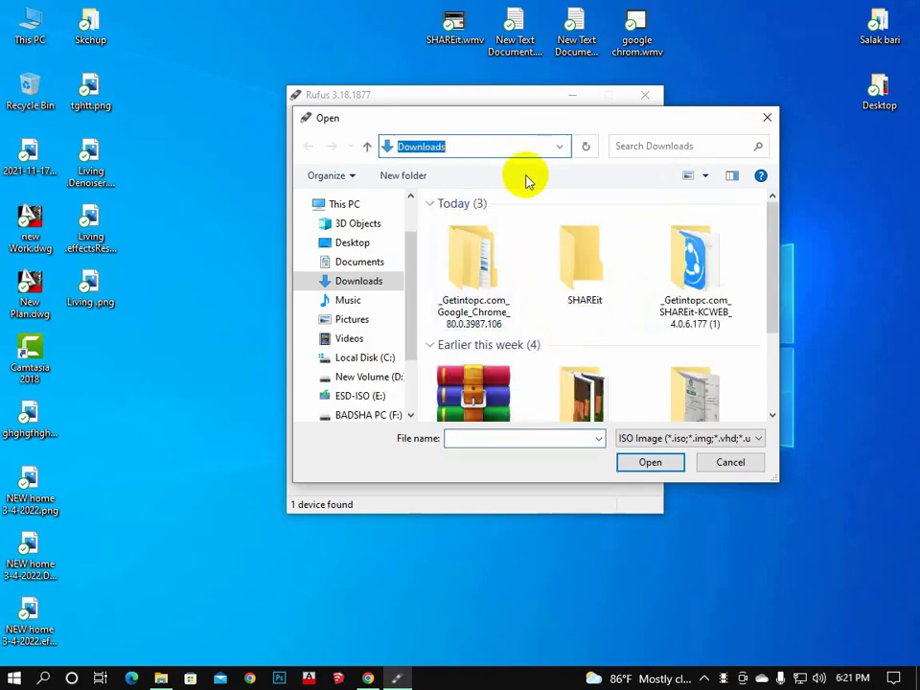
text(All Software\windows 10 file setup)
key(Return)
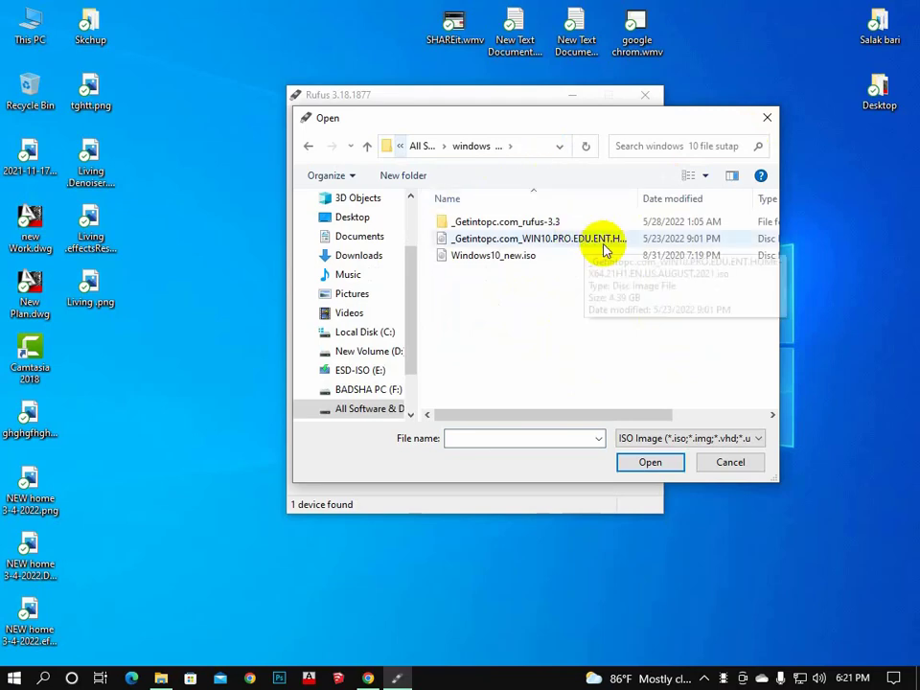
- Load Windows10_new.iso as the boot image
click(484, 257)
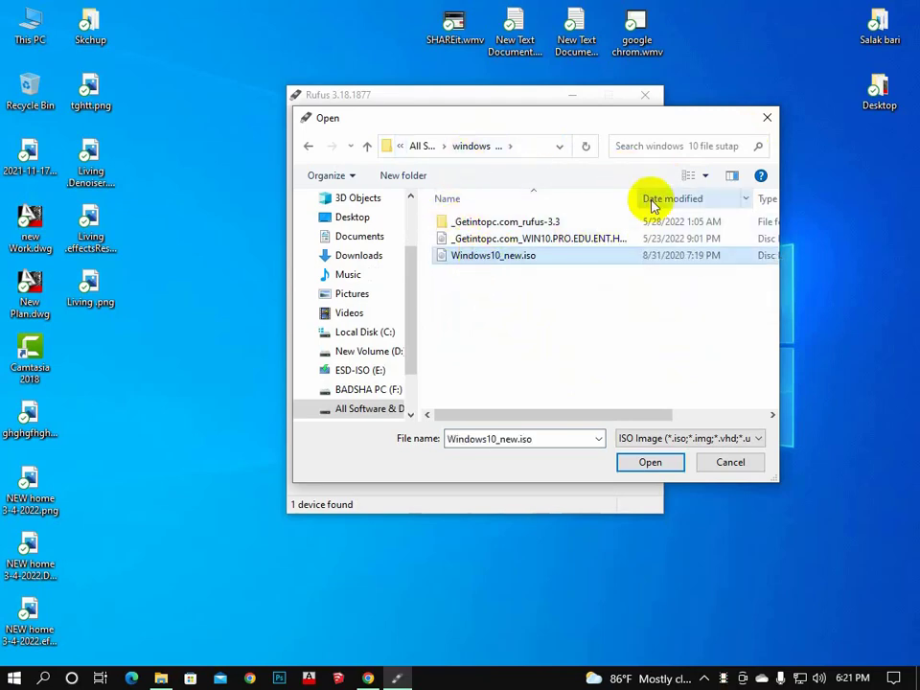
double_click(733, 122)
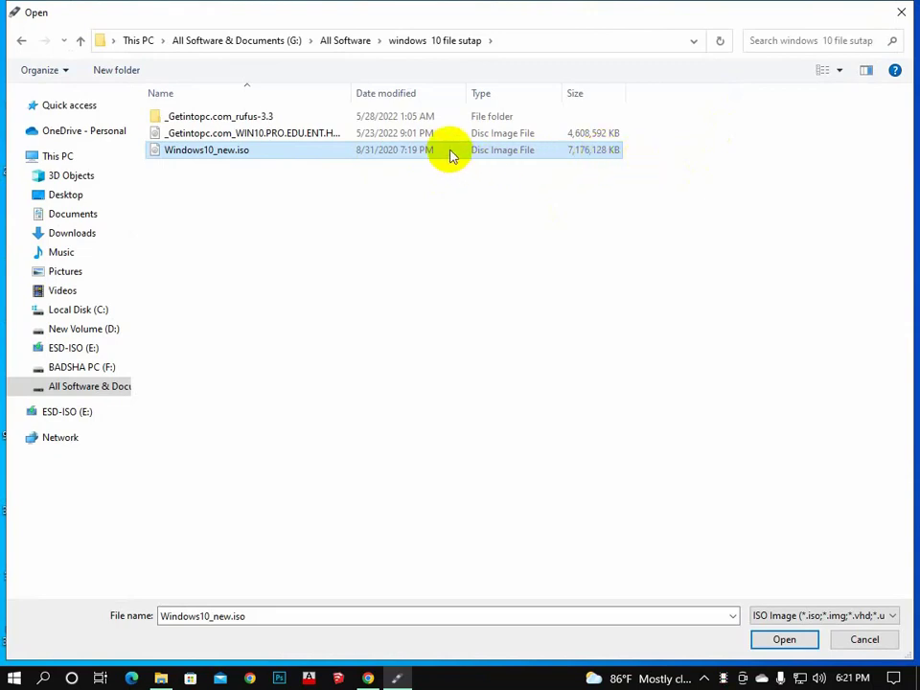
click(228, 154)
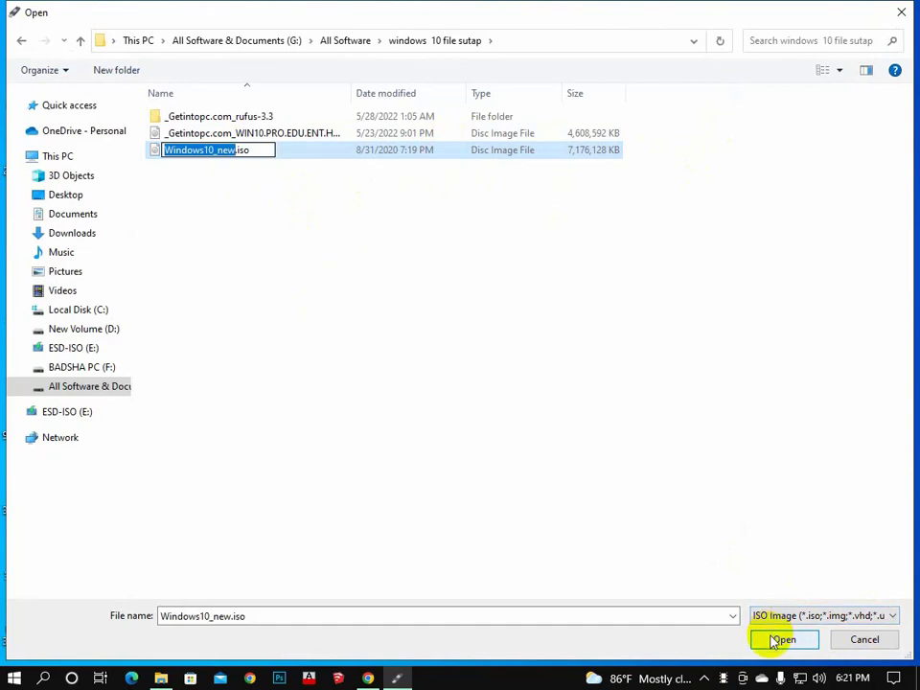
click(778, 640)
click(778, 639)
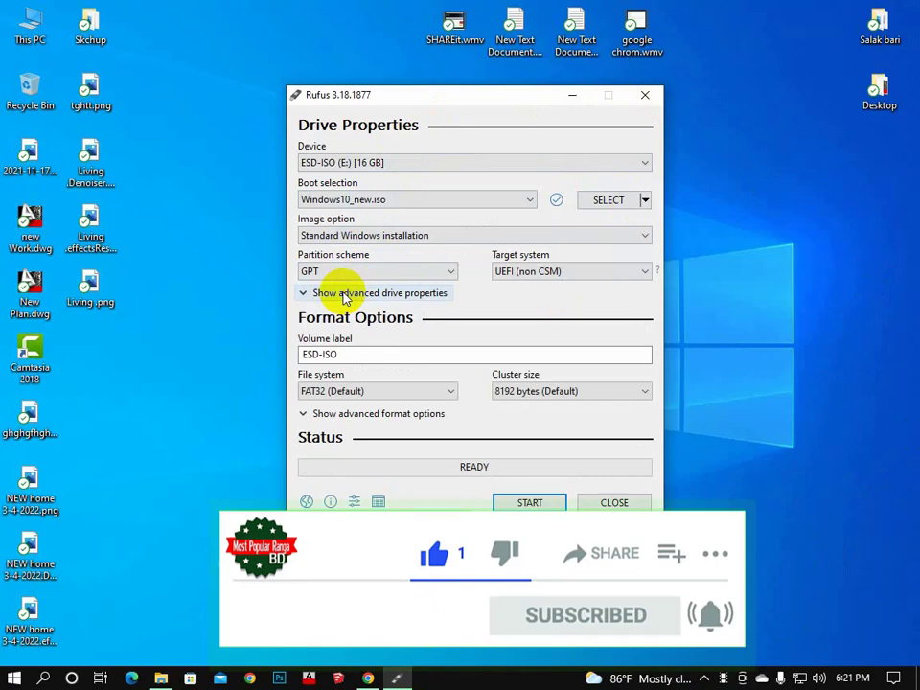
- Choose the GPT partition scheme and start writing the image to the 16 GB USB drive, accepting the erasure of its data
click(383, 272)
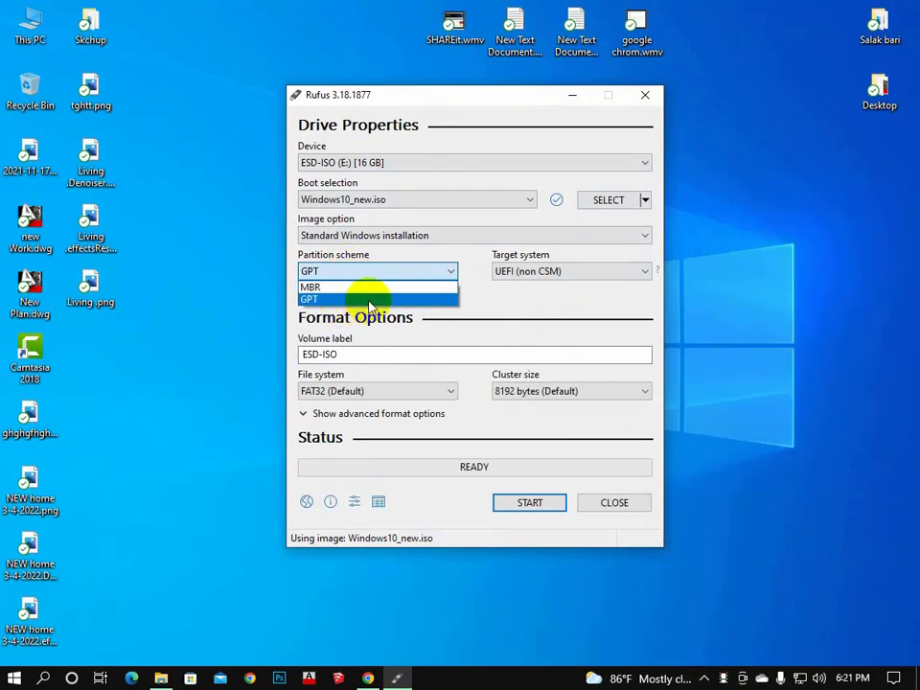
click(370, 300)
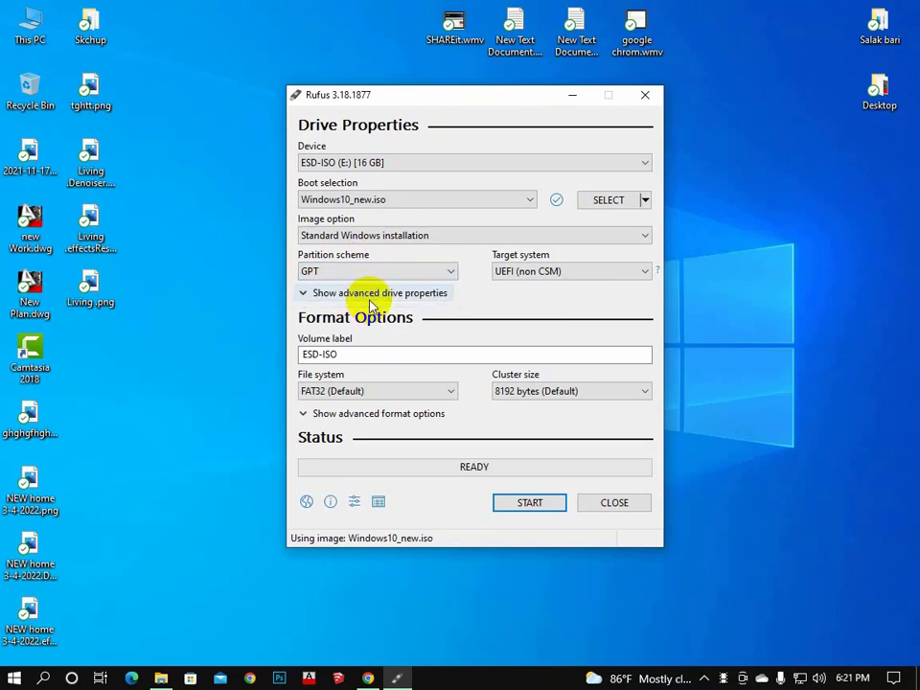
click(532, 505)
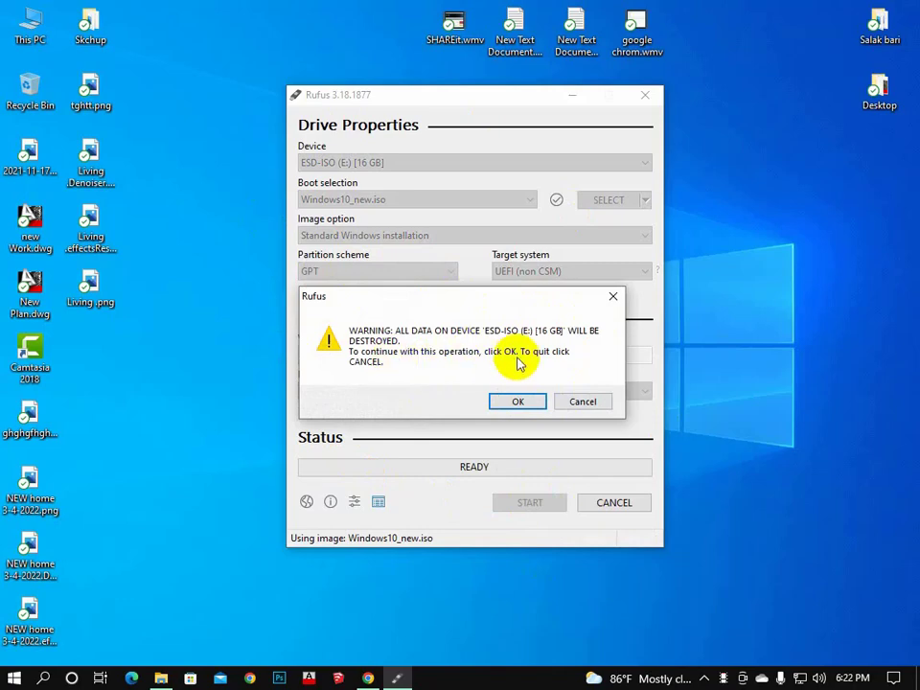
click(519, 405)
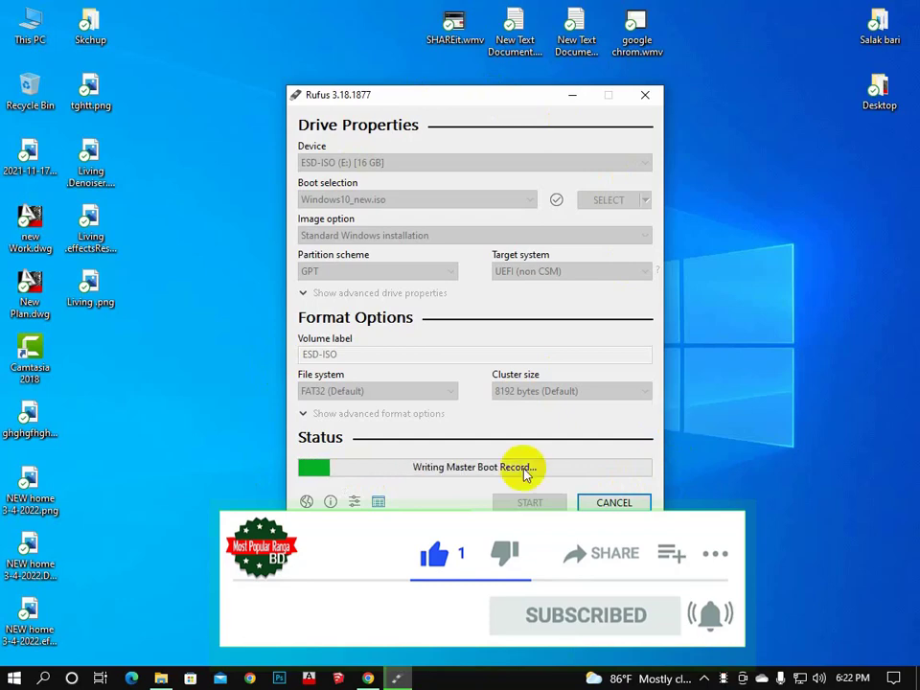
drag(498, 104, 544, 20)
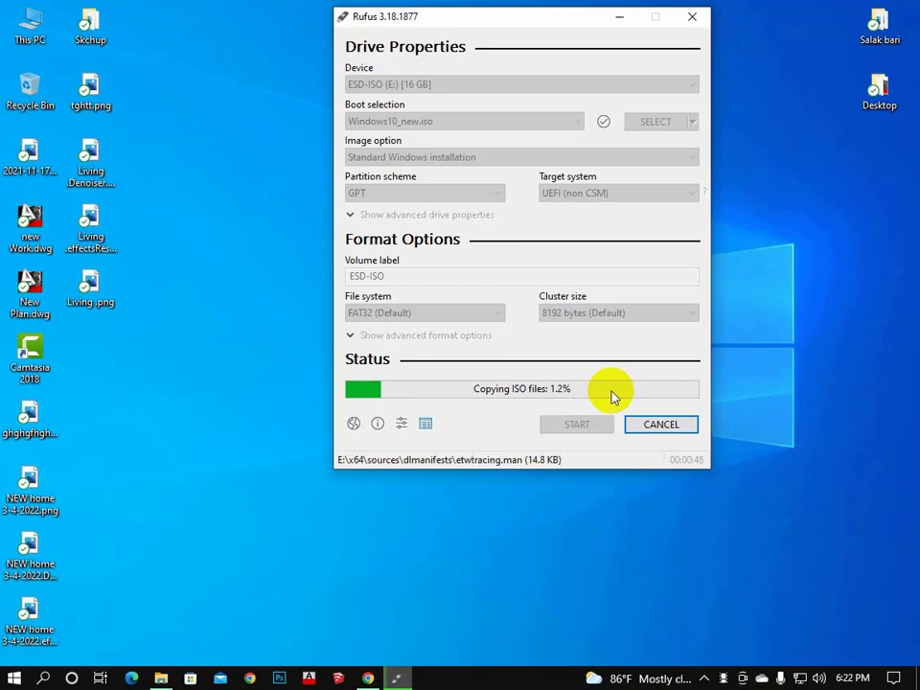
drag(467, 23, 444, 18)
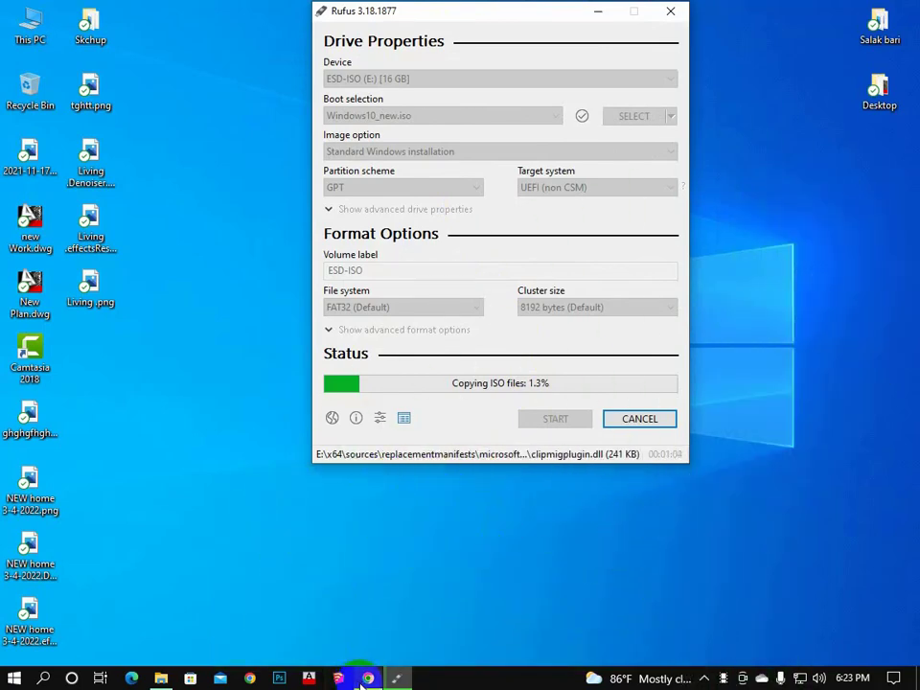
- Switch to Chrome and load the YouTube home page in place of the Rufus download page
mouse_move(364, 680)
click(365, 611)
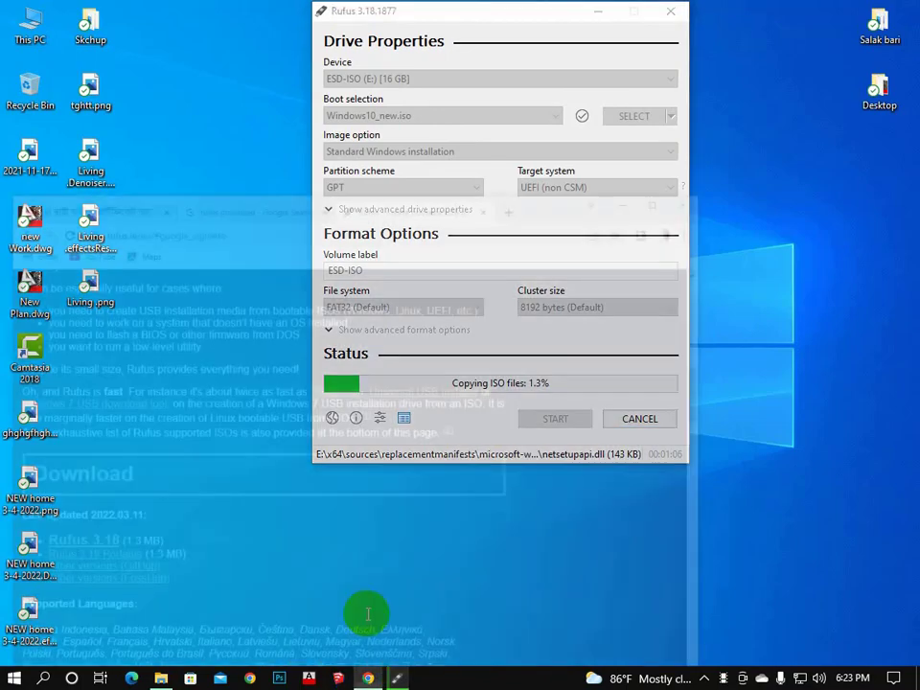
click(696, 92)
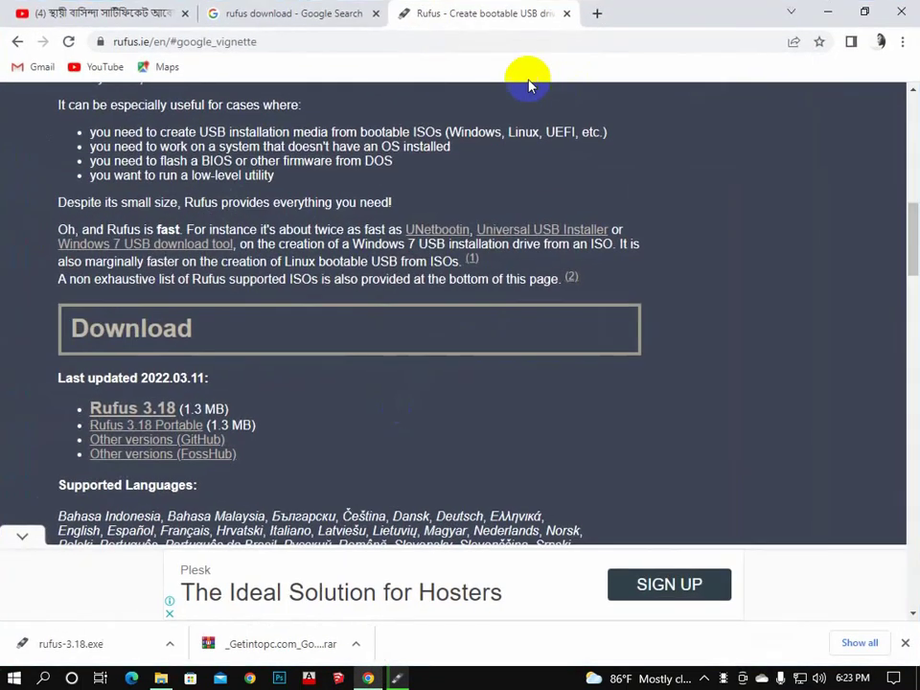
click(435, 41)
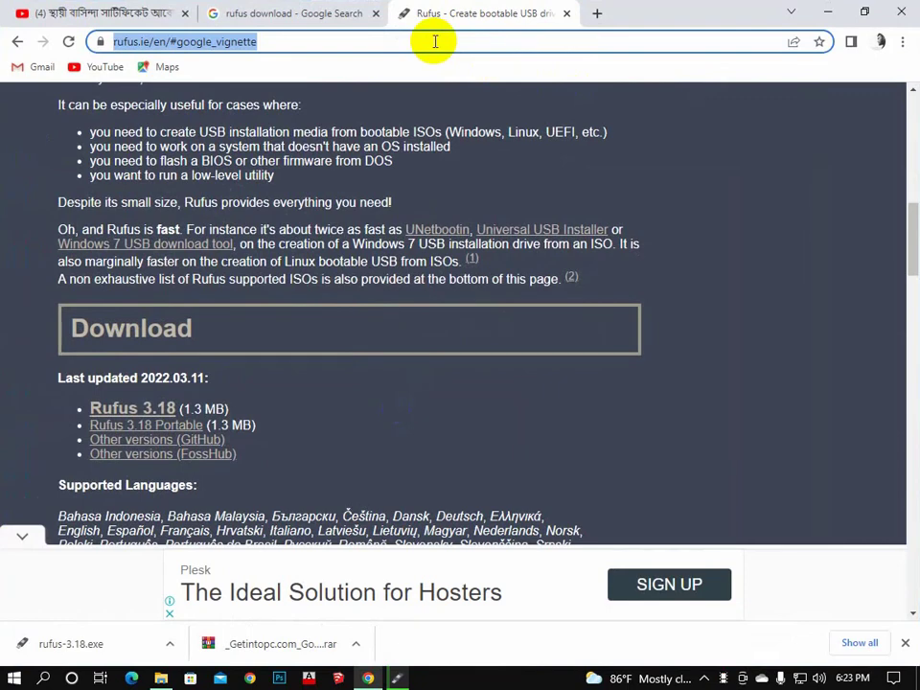
text(yo)
key(Return)
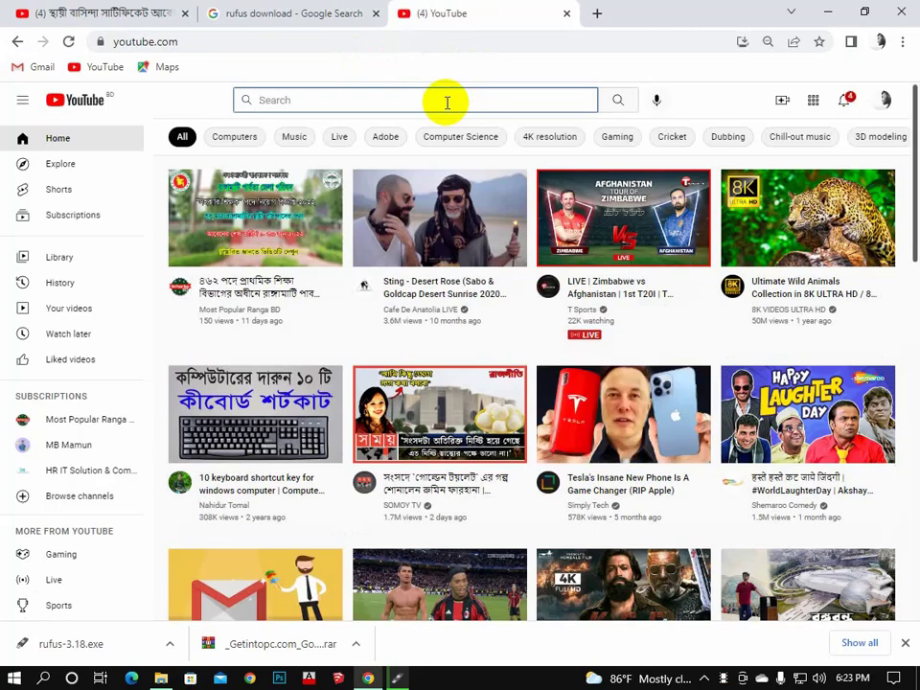
- Search YouTube for "most popular ranga bd" and open the Most Popular Ranga BD channel page
text(most po)
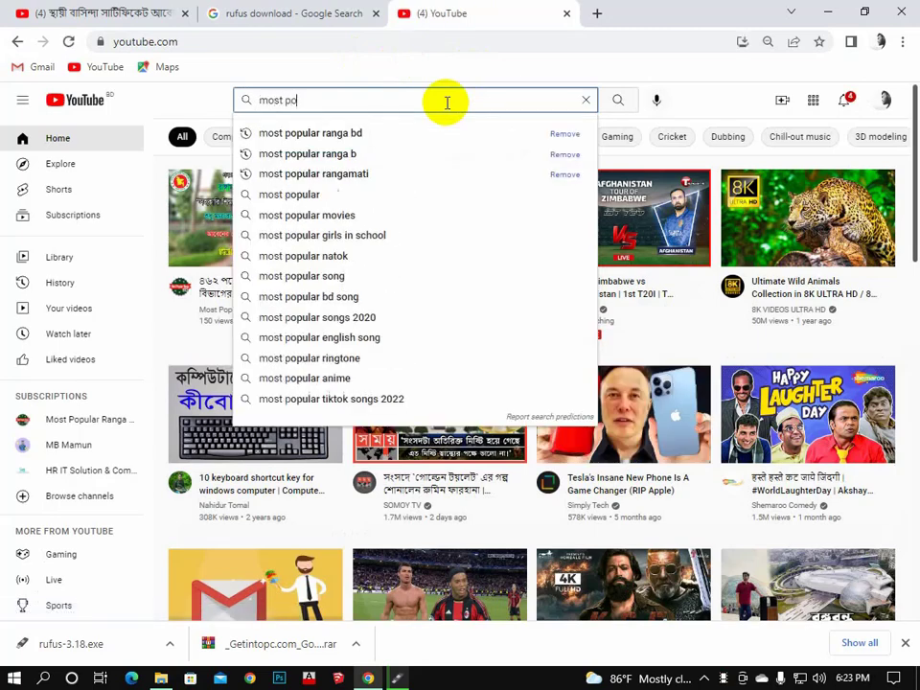
text(pular)
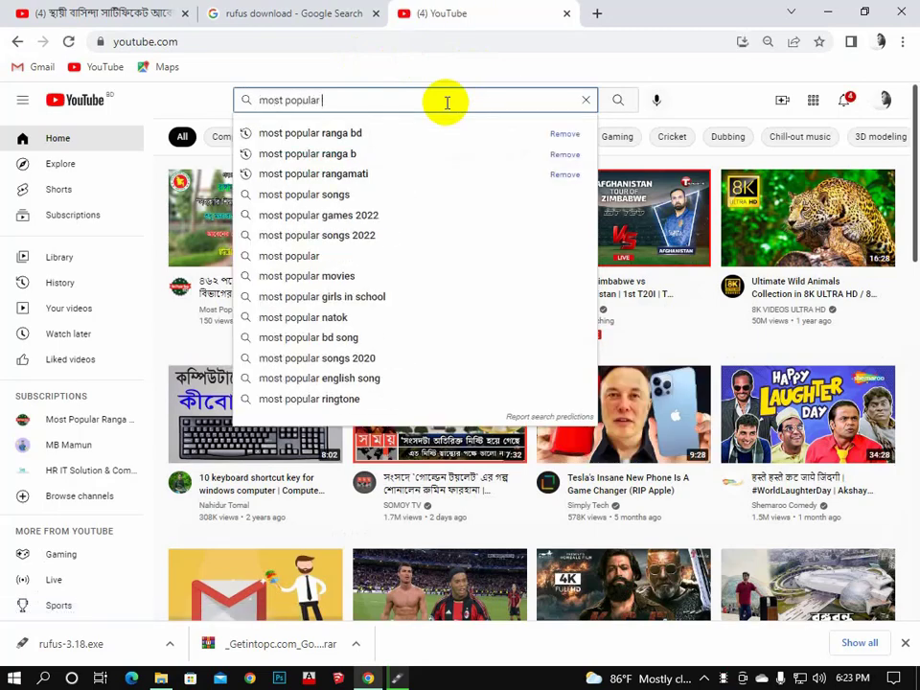
key(Down)
key(Return)
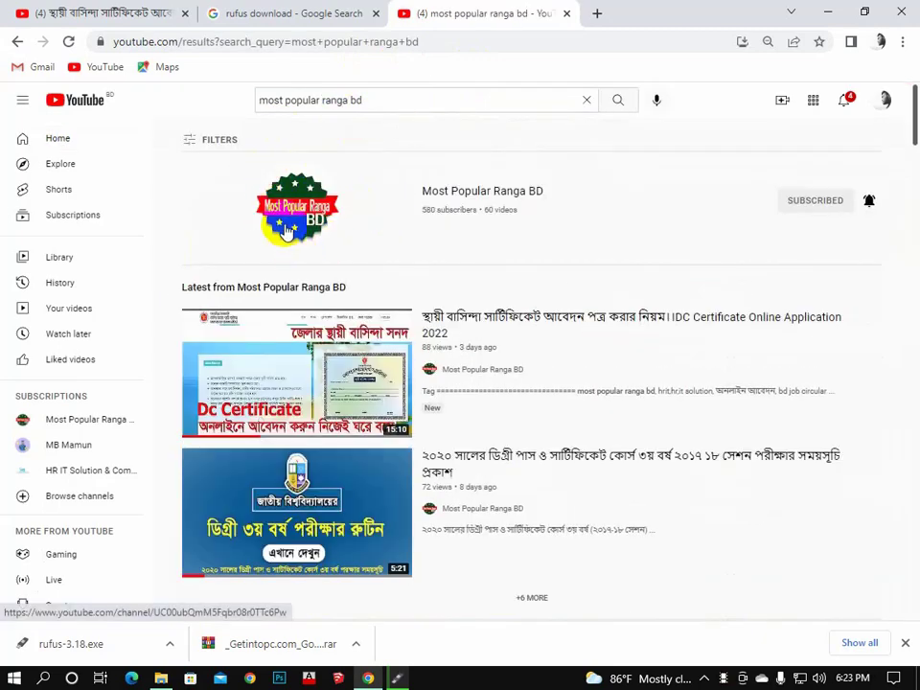
click(475, 190)
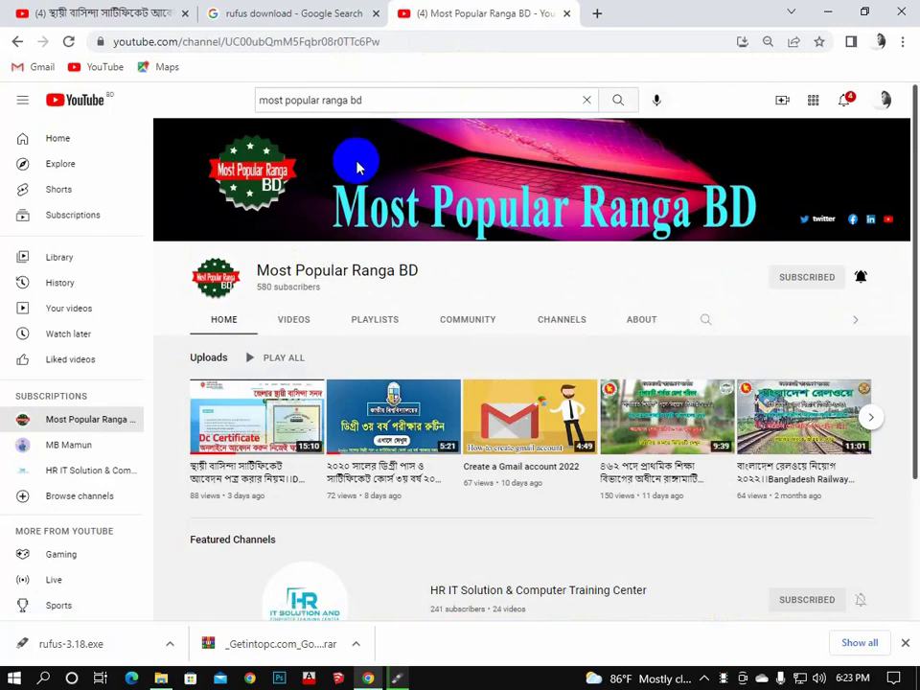
scroll(671, 421, down, 3)
scroll(288, 431, up, 3)
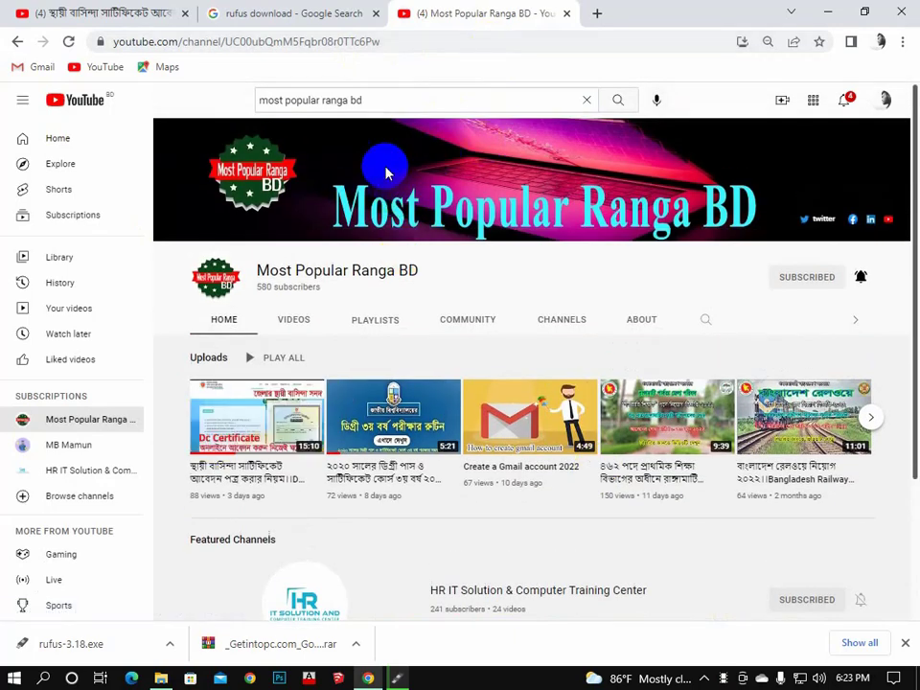
click(329, 16)
scroll(233, 367, up, 1)
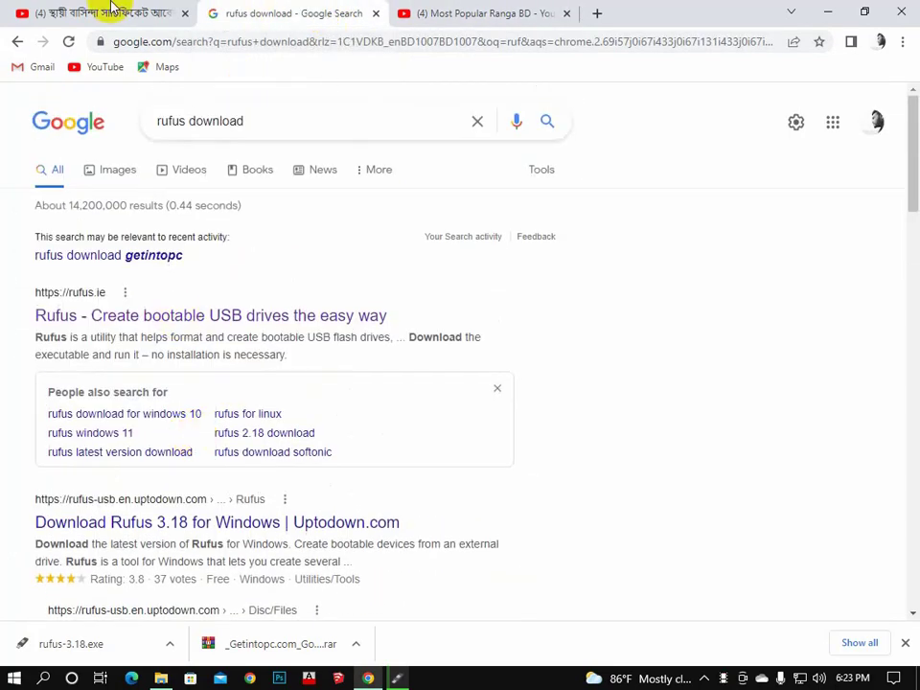
click(460, 13)
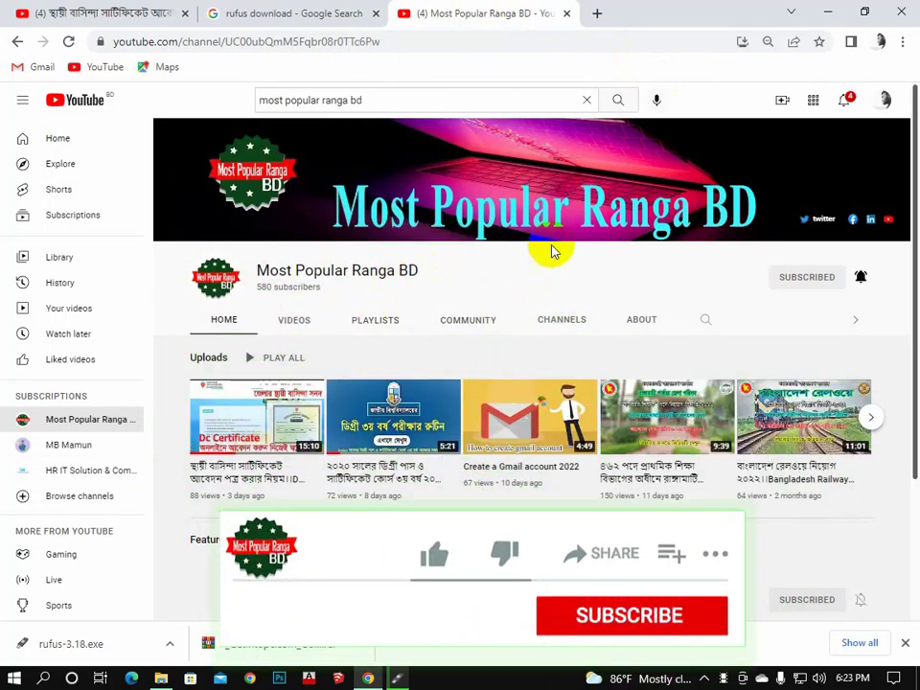
scroll(898, 609, down, 1)
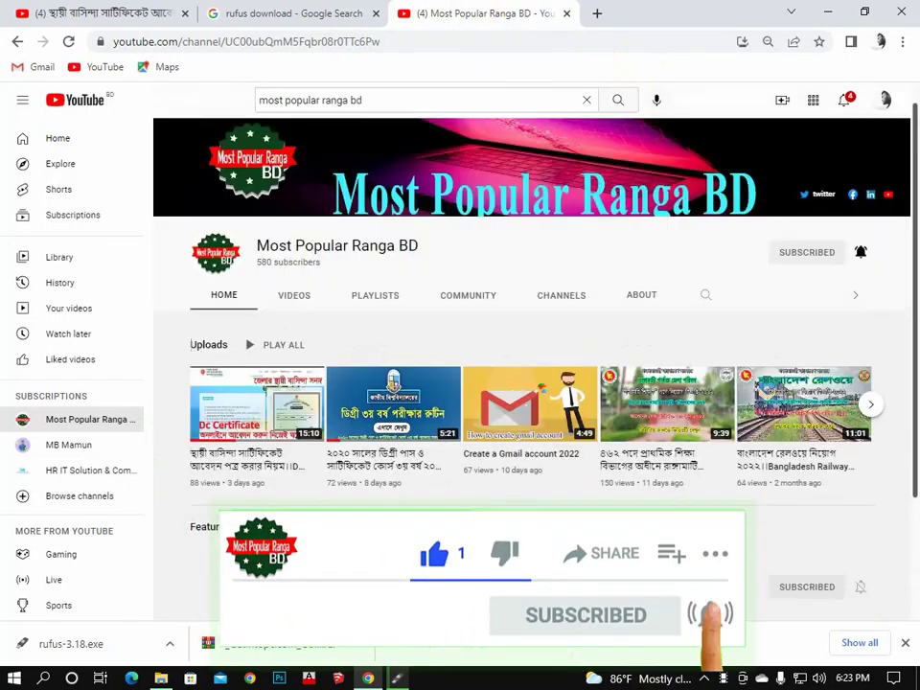
- Switch back to Rufus, close it once the image has been written, and minimize the browser
click(397, 679)
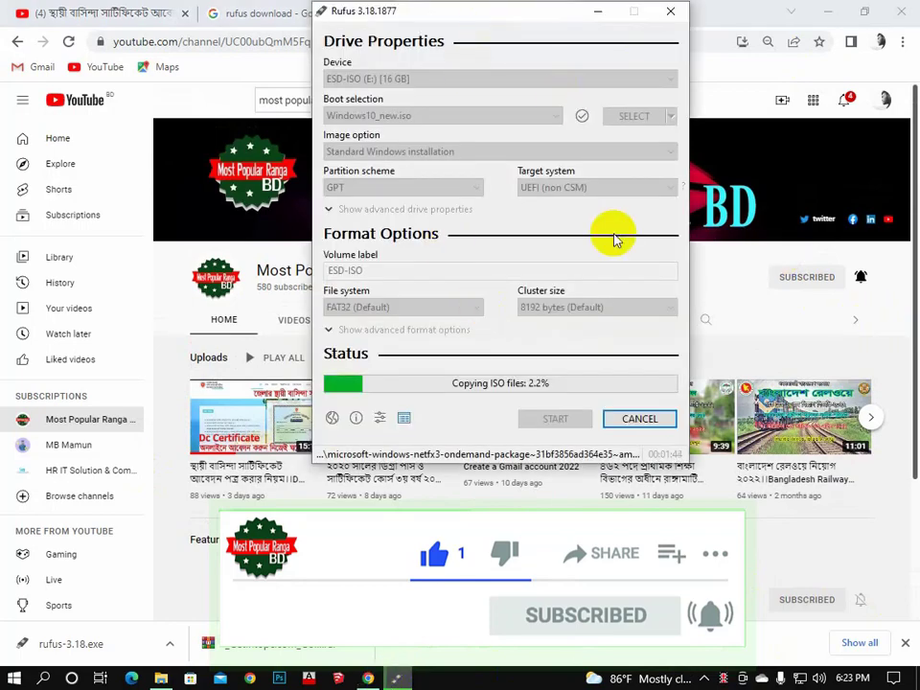
drag(488, 12, 573, 88)
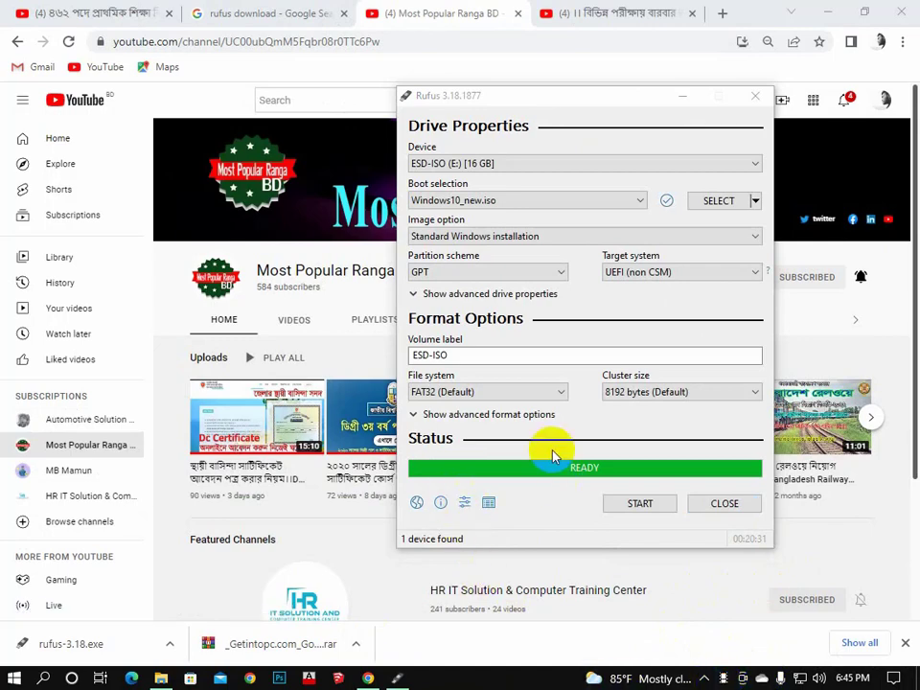
mouse_move(540, 102)
mouse_down()
mouse_move(523, 90)
mouse_move(532, 90)
mouse_up()
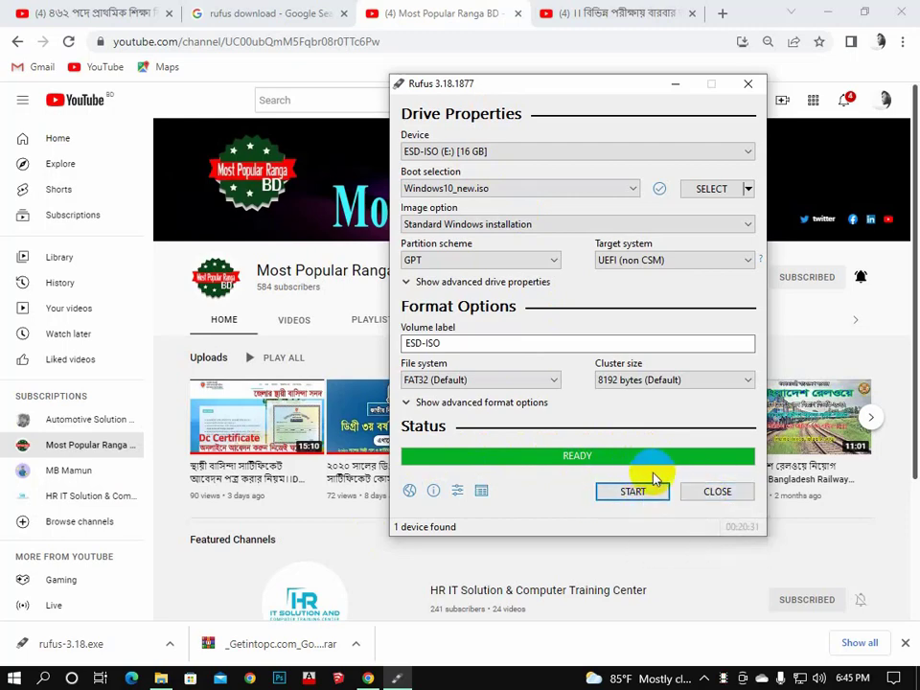
click(714, 498)
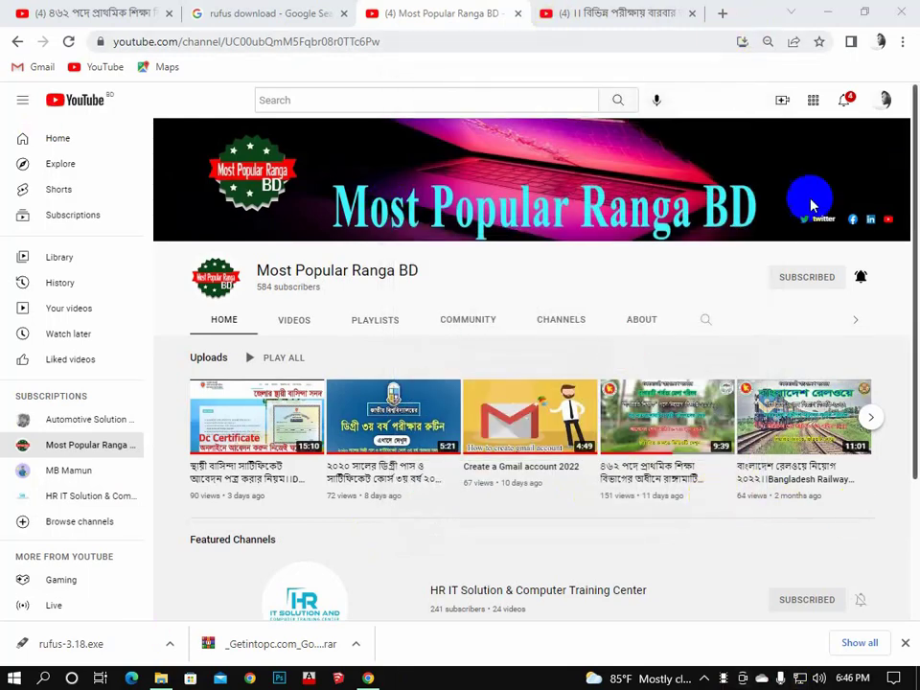
click(829, 12)
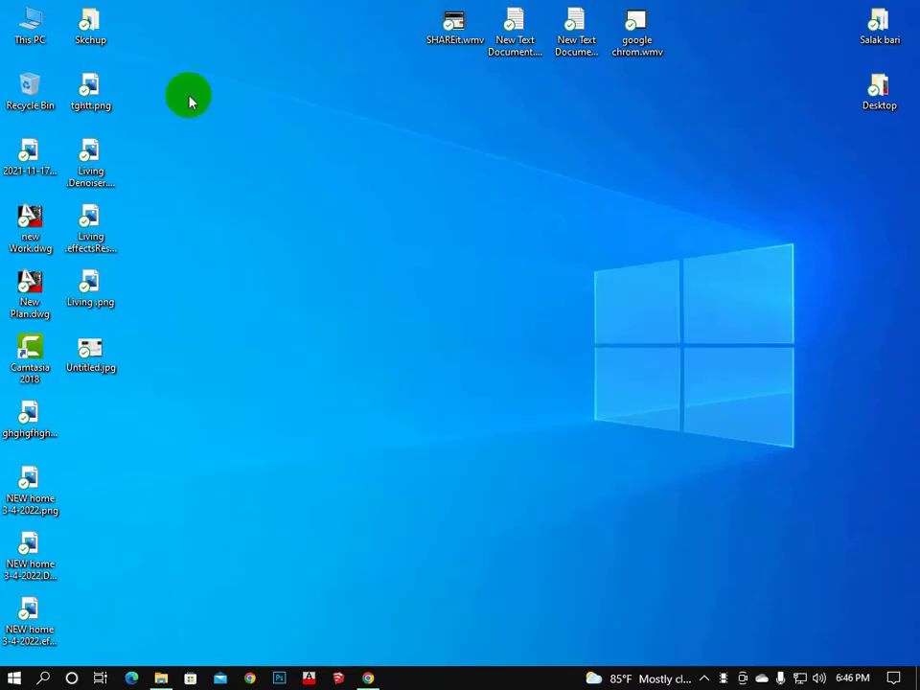
- Open the ESD-ISO (E:) drive from This PC to examine the written setup files, and return to the YouTube channel in Chrome
double_click(29, 23)
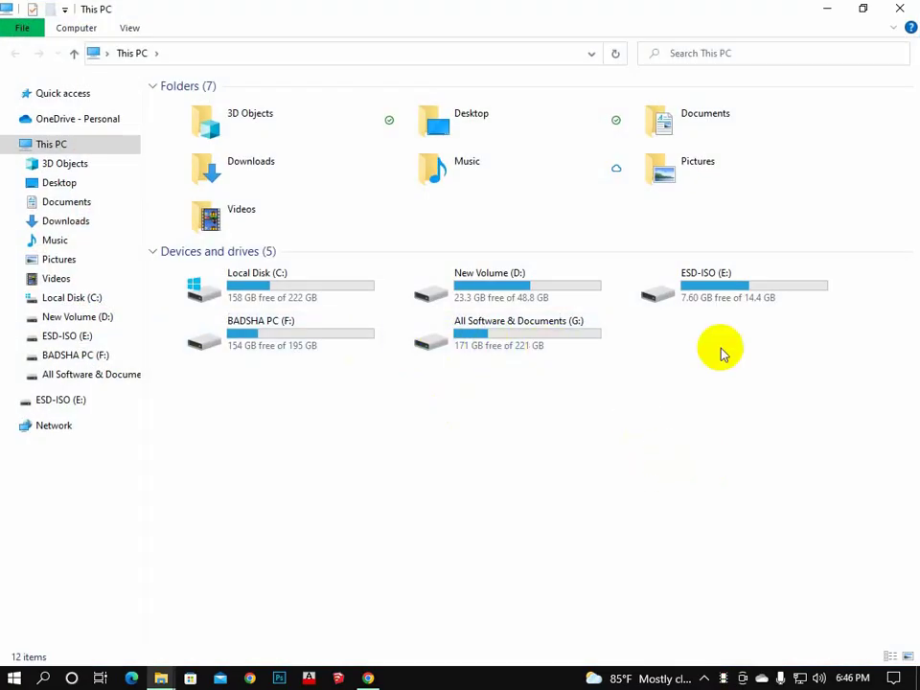
key(super)
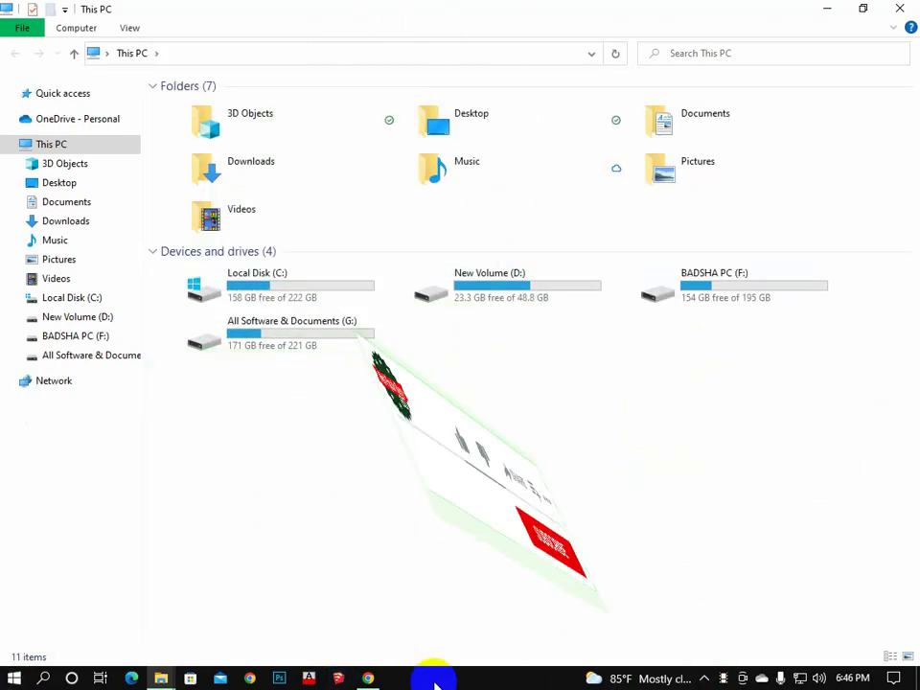
click(288, 322)
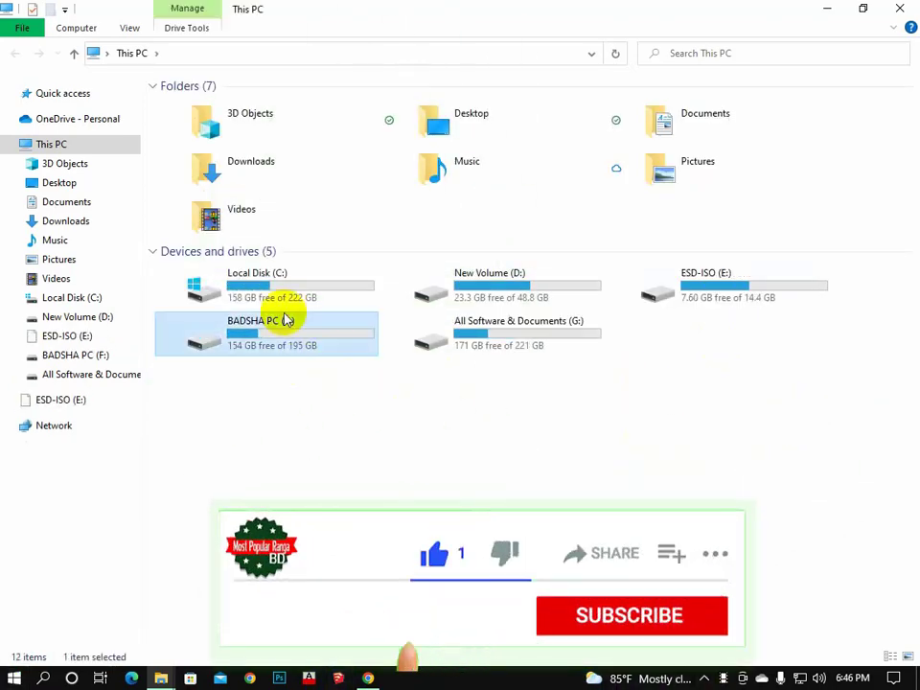
double_click(762, 287)
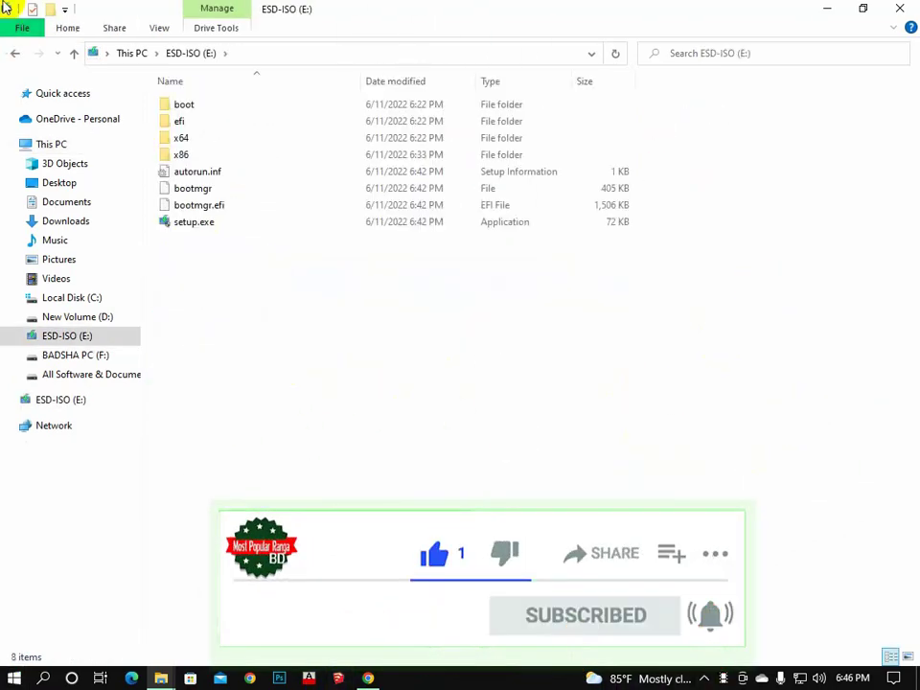
click(13, 54)
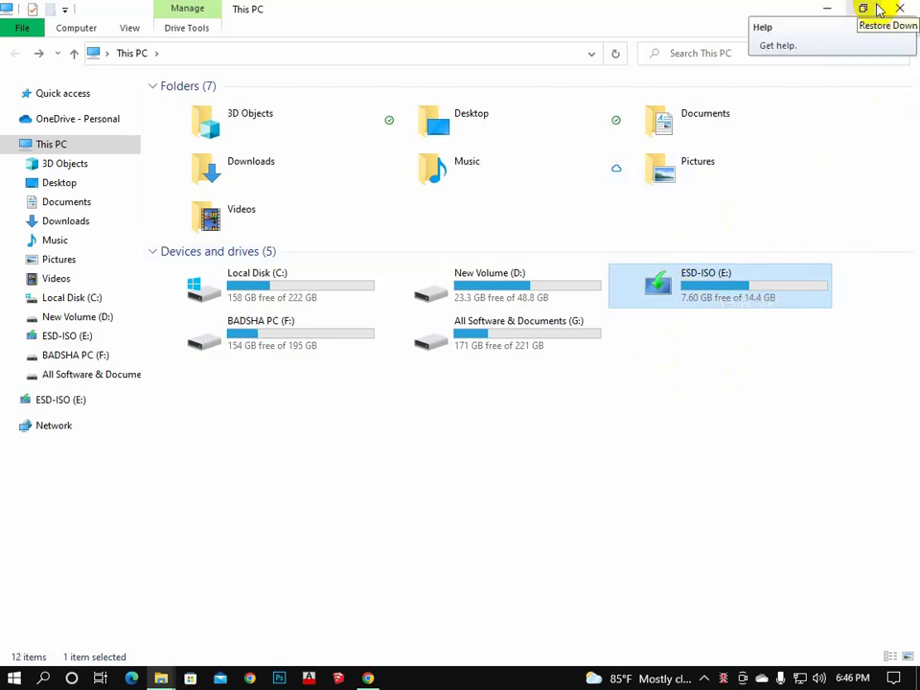
click(367, 677)
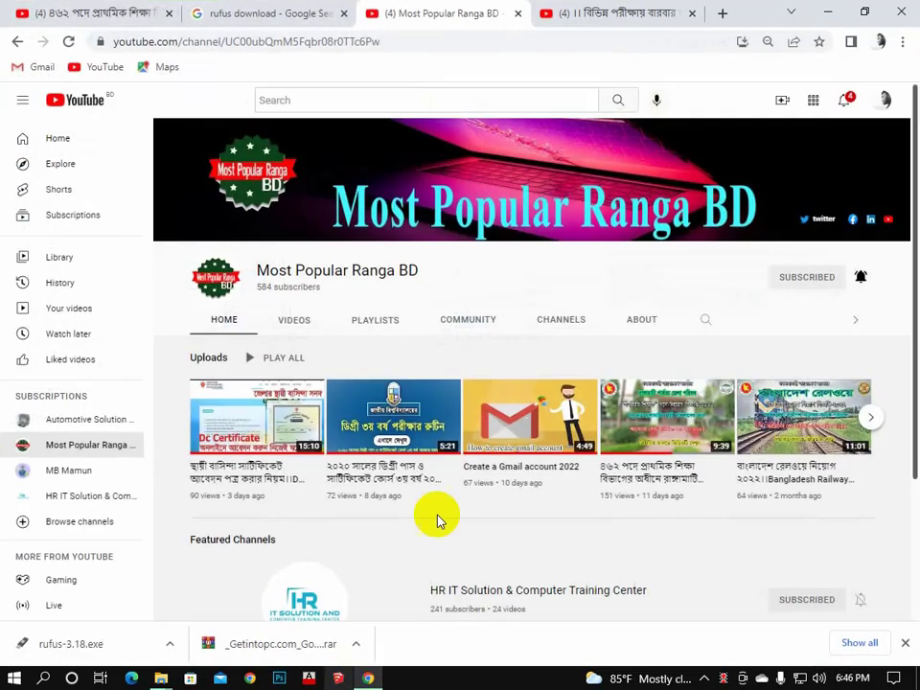